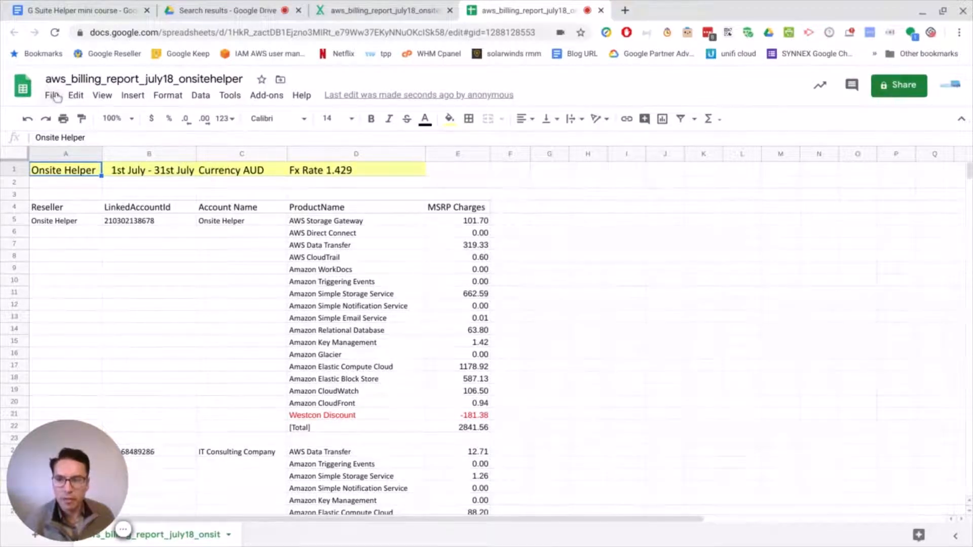
Download the aws_billing_report_july18_onsitehelper spreadsheet as a Microsoft Excel (.xlsx) file
click(56, 96)
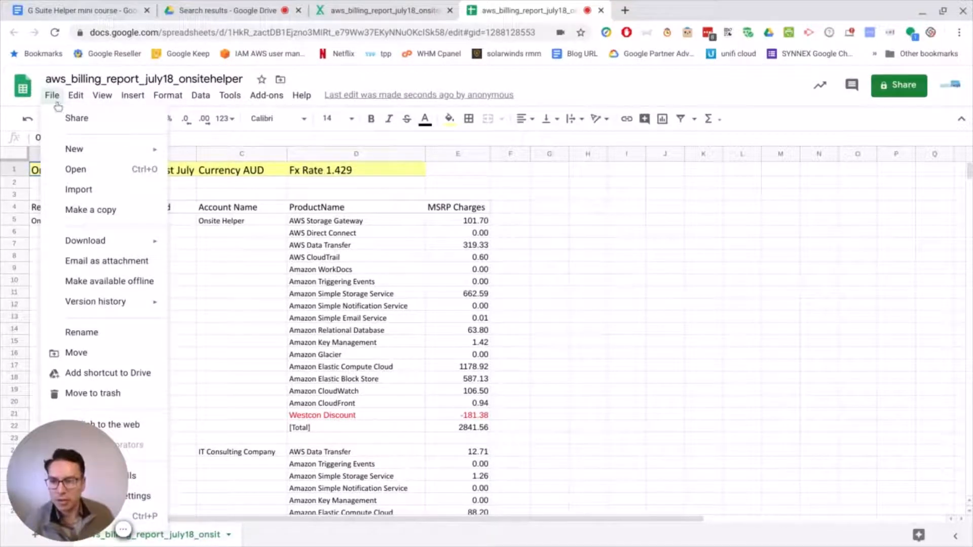
mouse_move(87, 243)
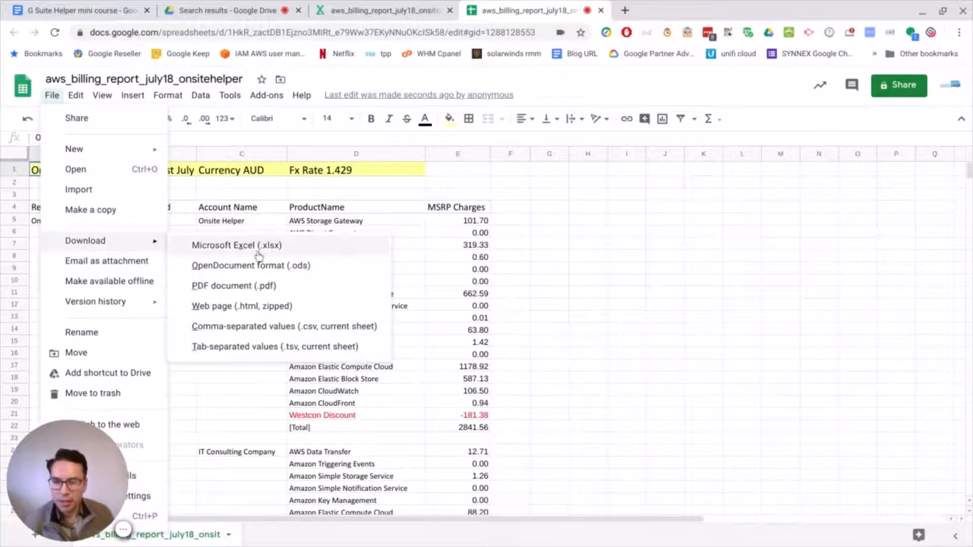
click(287, 246)
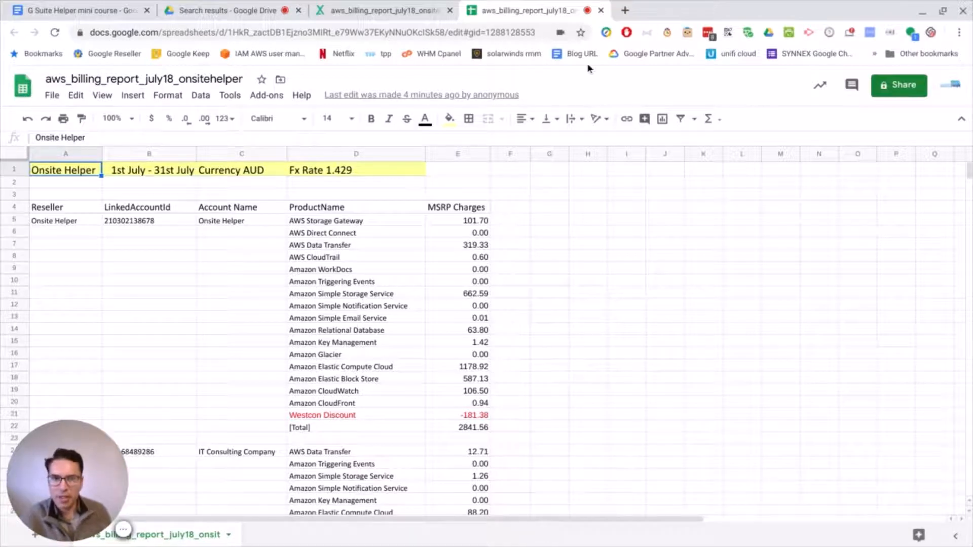
Close both billing report files and open the world cup analysis spreadsheet from the recent files in Drive
click(600, 10)
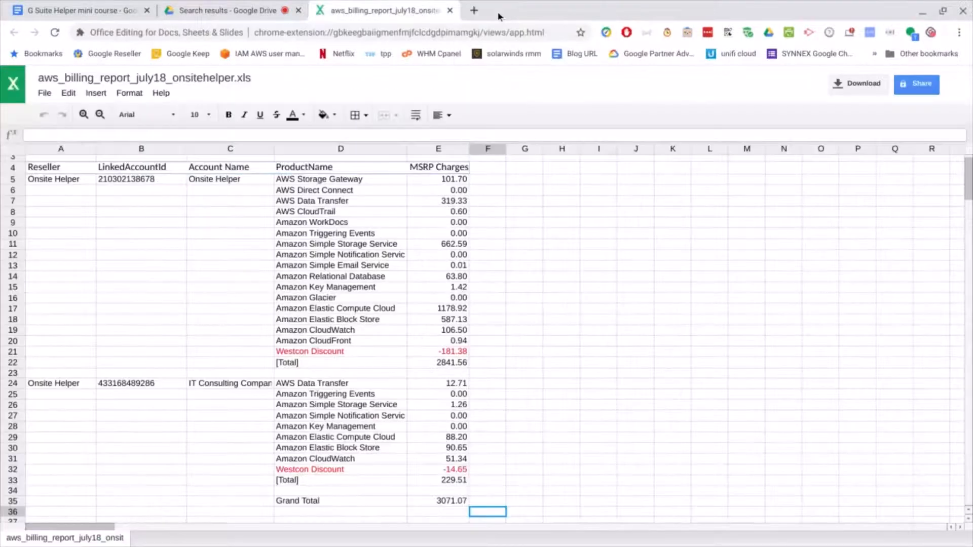
click(450, 10)
click(68, 310)
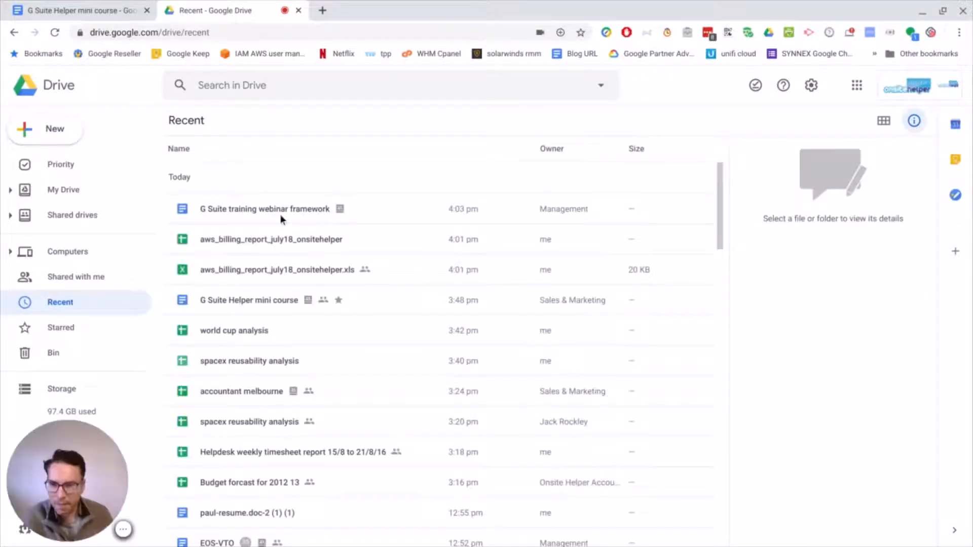
double_click(233, 335)
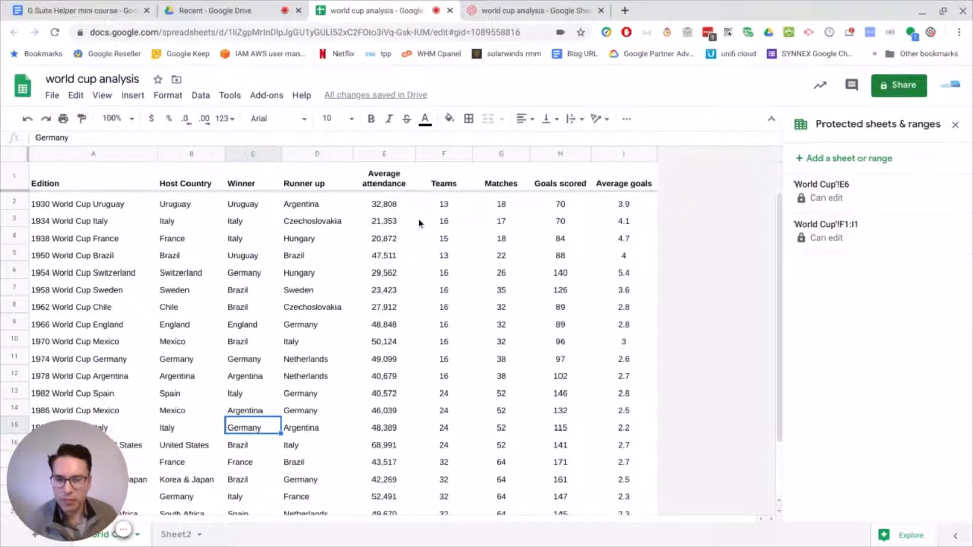
Sort the whole World Cup table by Goals scored in A → Z order, treating the first row as a header
click(13, 157)
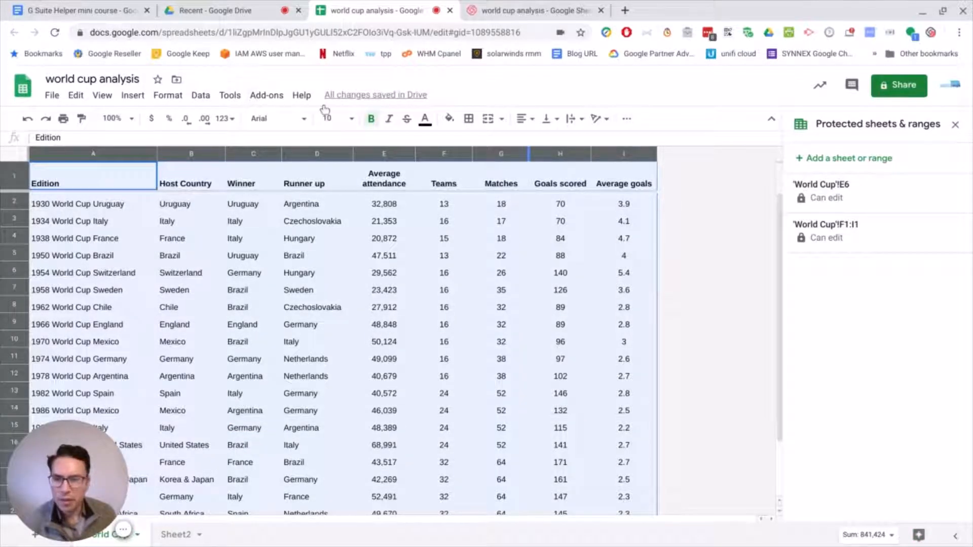
click(201, 97)
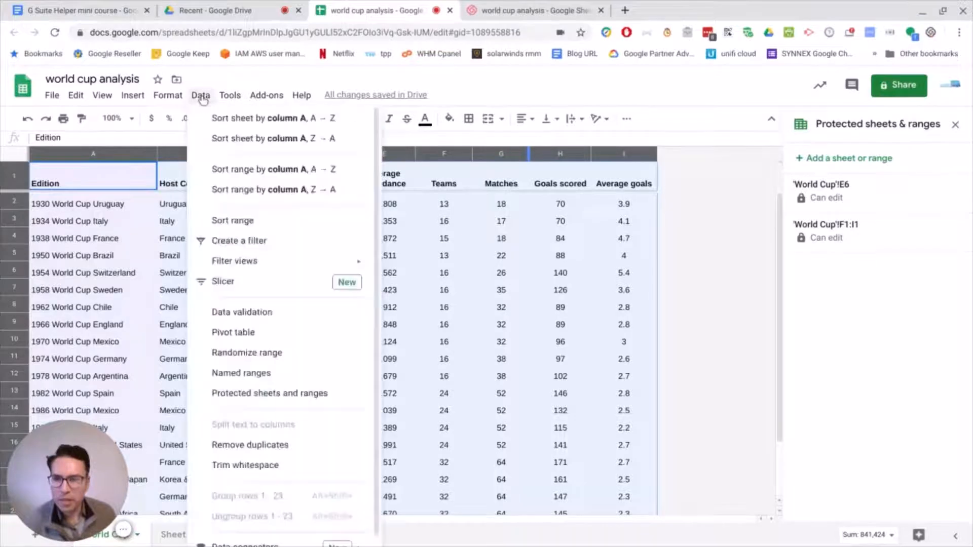
click(257, 221)
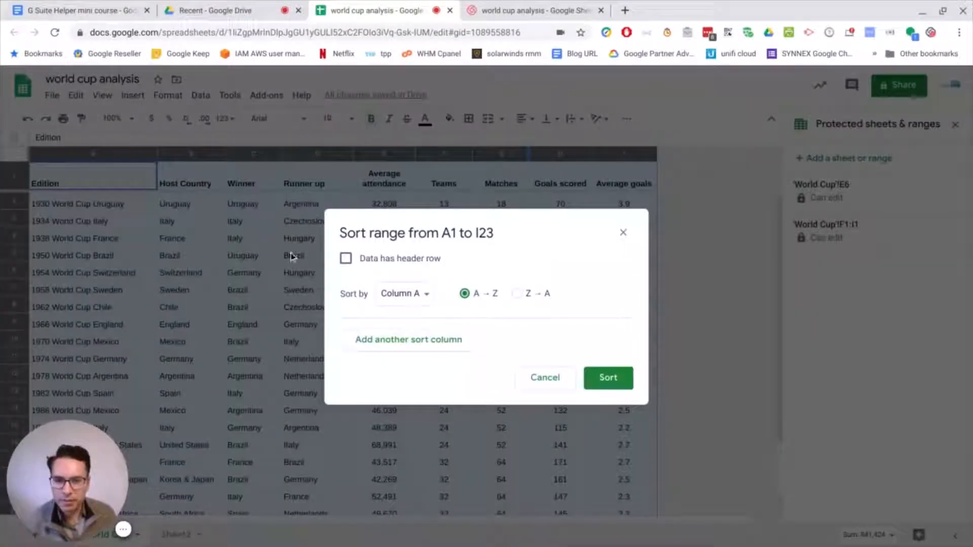
click(346, 259)
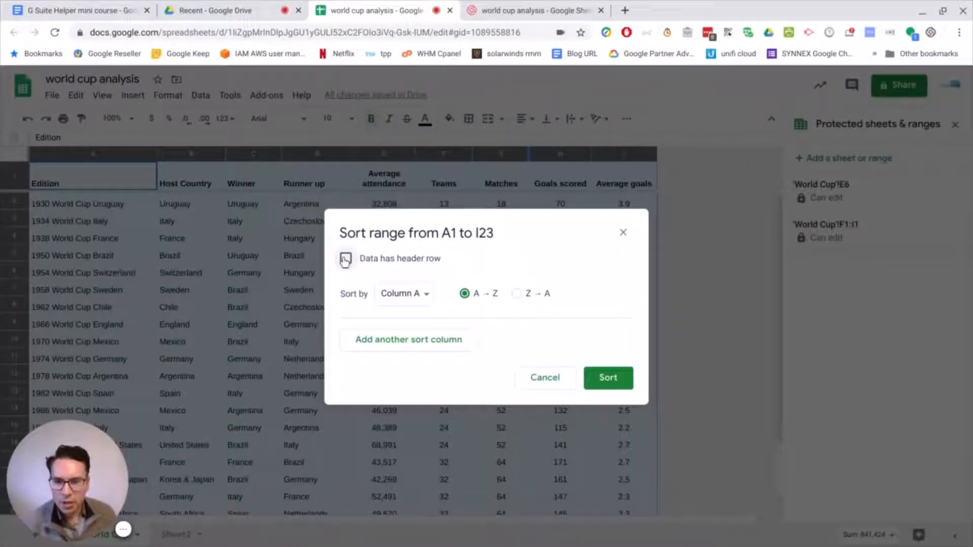
click(398, 294)
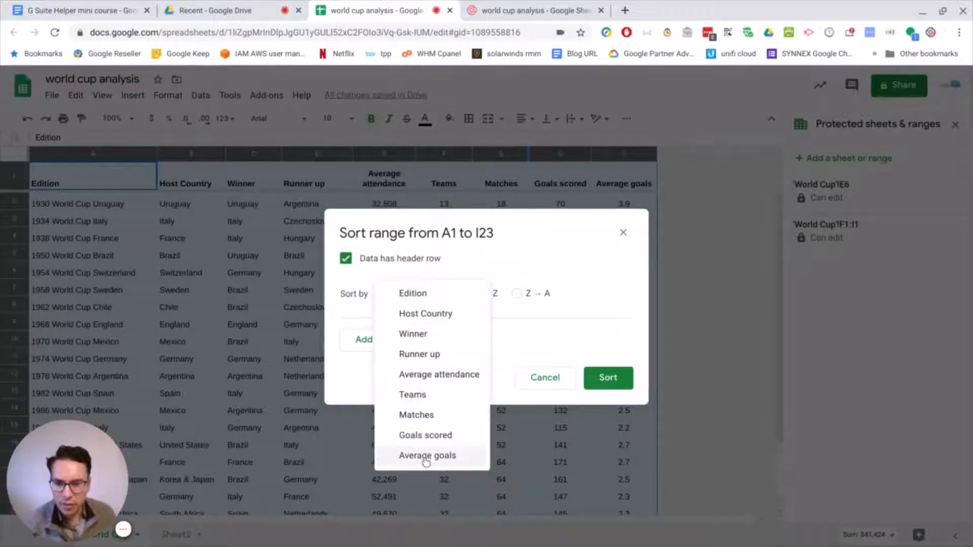
click(426, 435)
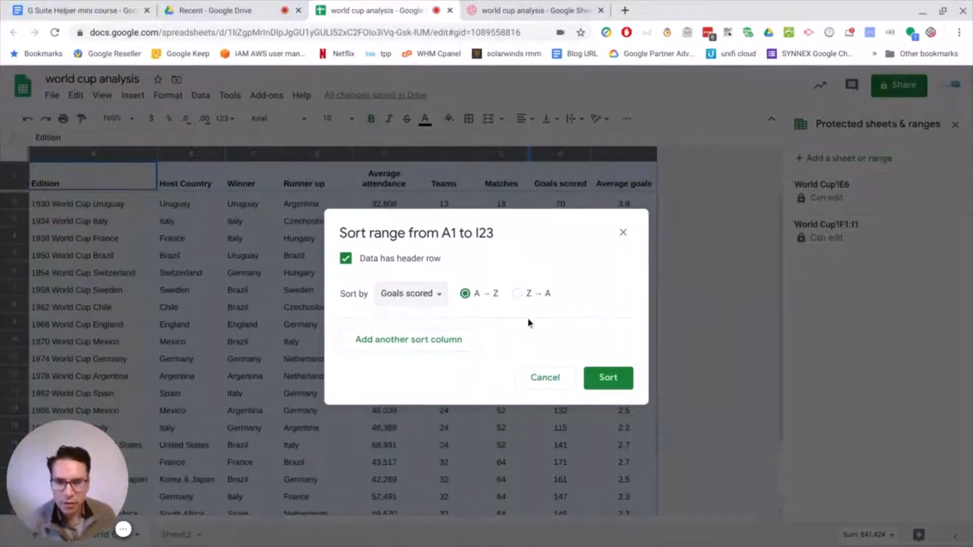
click(608, 385)
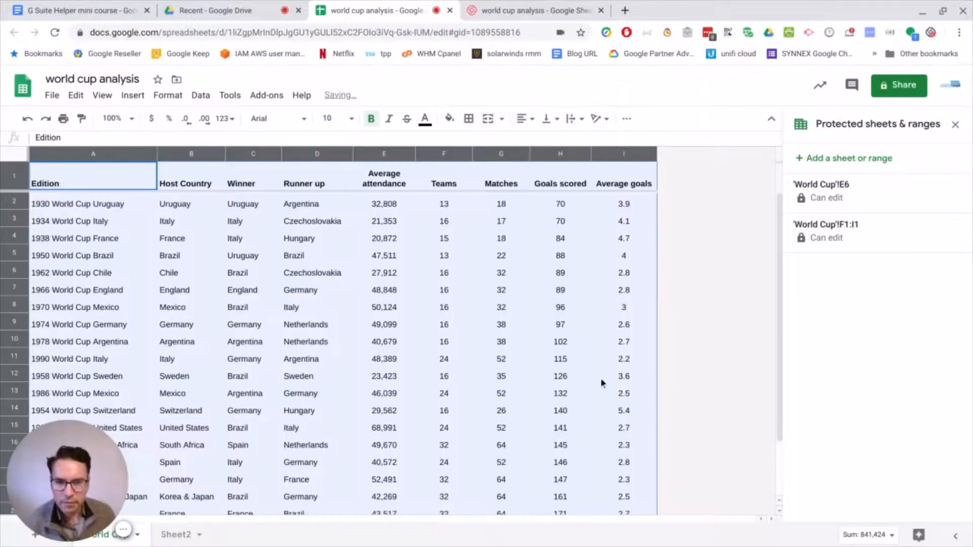
scroll(480, 329, down, 2)
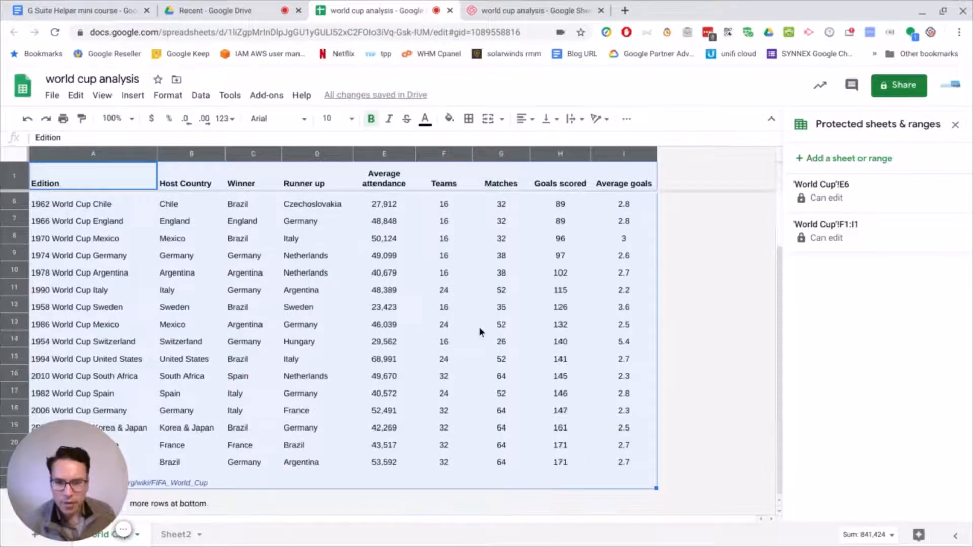
click(540, 430)
click(561, 463)
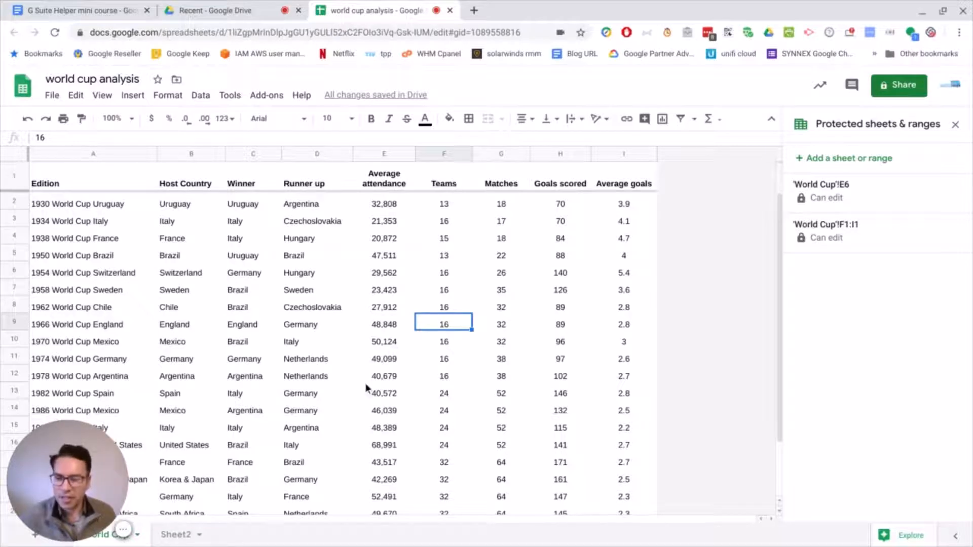
Check the edit history of the 1990 World Cup winner in cell C15
click(247, 432)
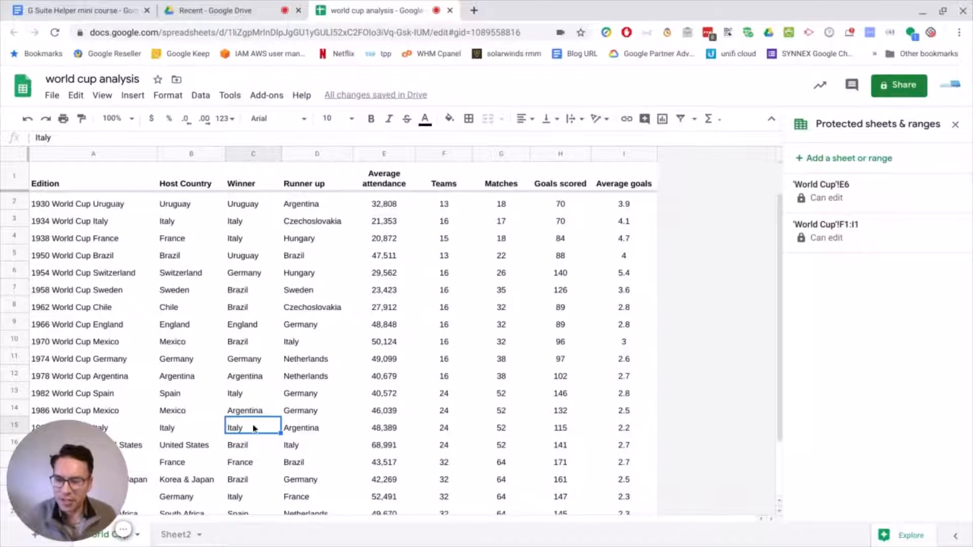
right_click(255, 429)
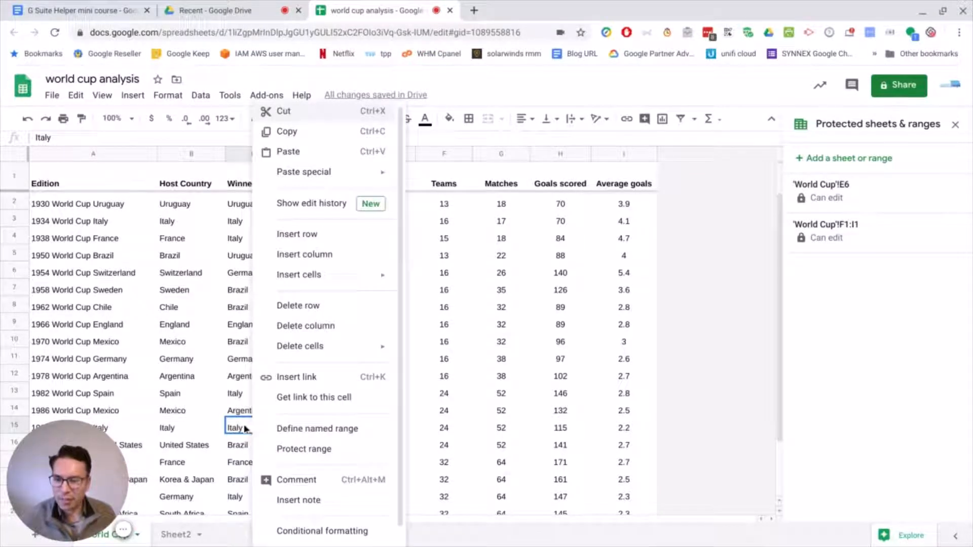
click(295, 205)
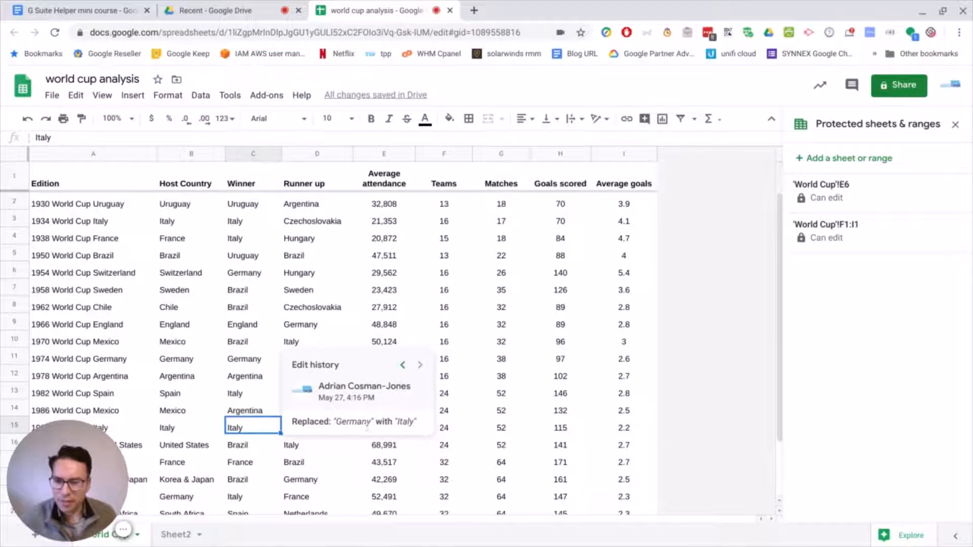
click(252, 429)
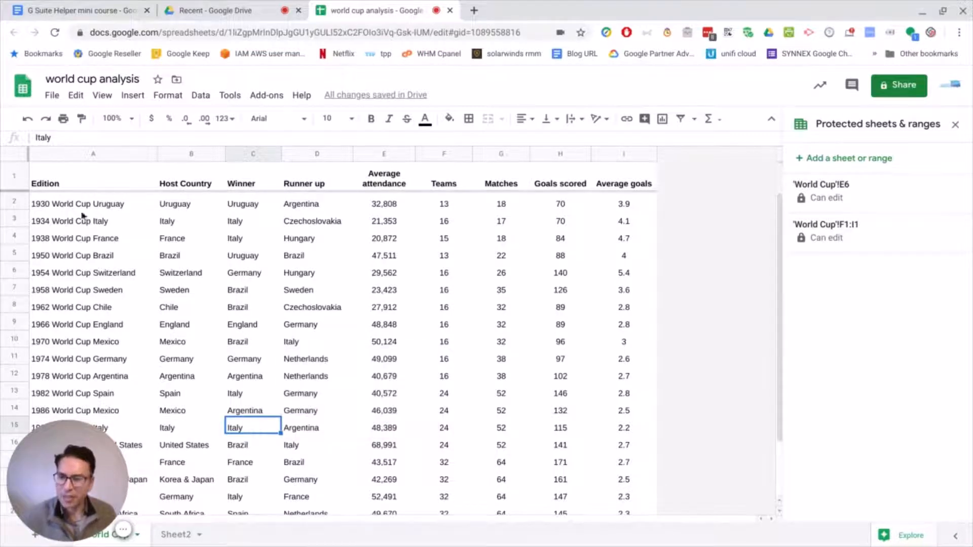
click(36, 126)
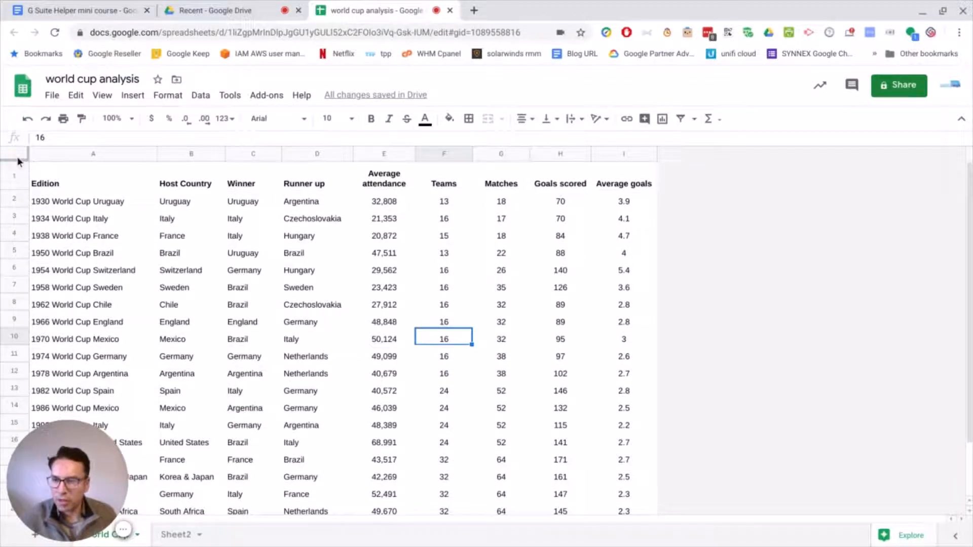
Freeze the header row of the World Cup sheet and check that it stays in place over the data
scroll(166, 249, down, 2)
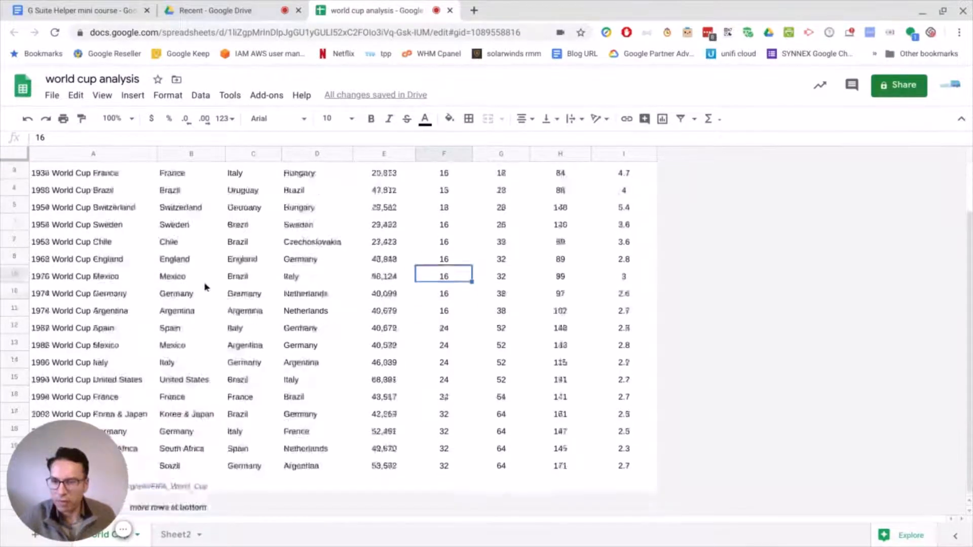
scroll(123, 191, up, 2)
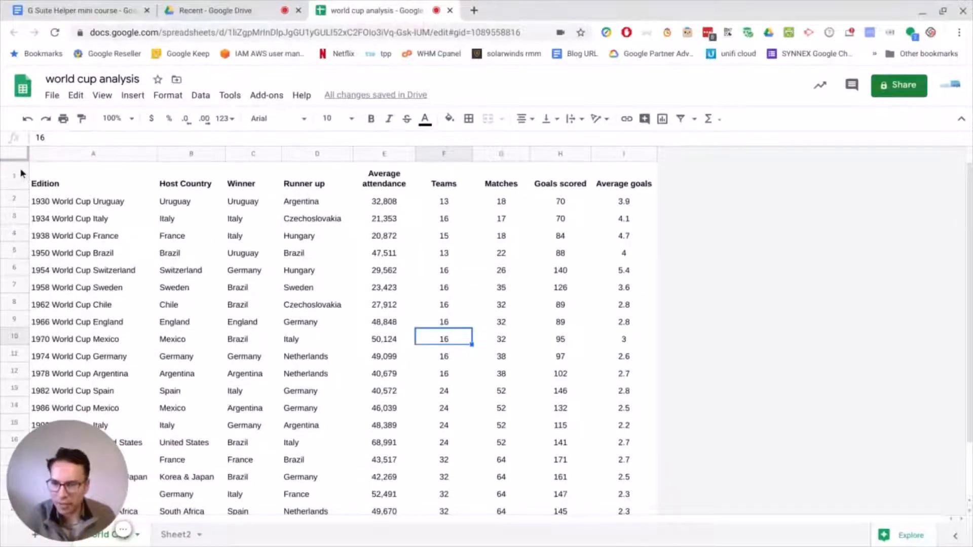
drag(20, 161, 22, 192)
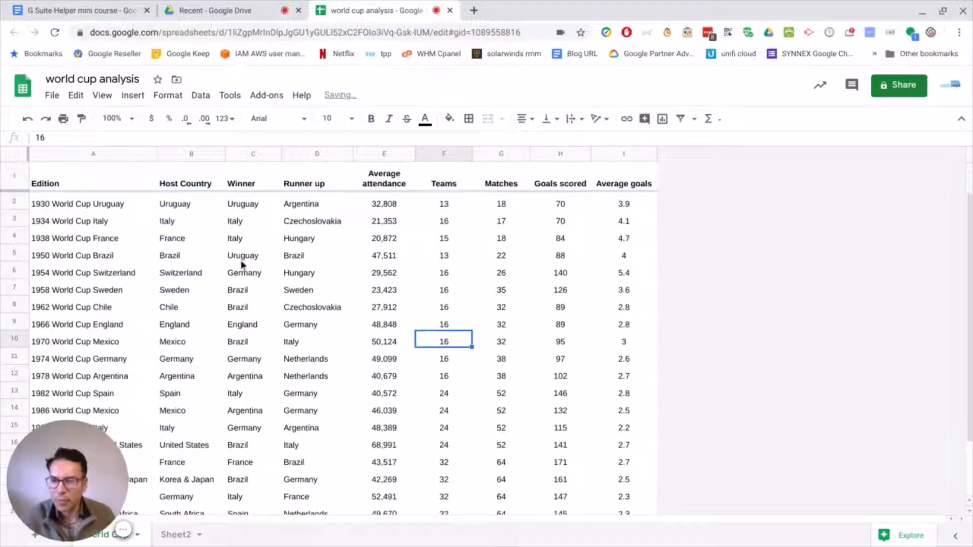
scroll(210, 261, down, 2)
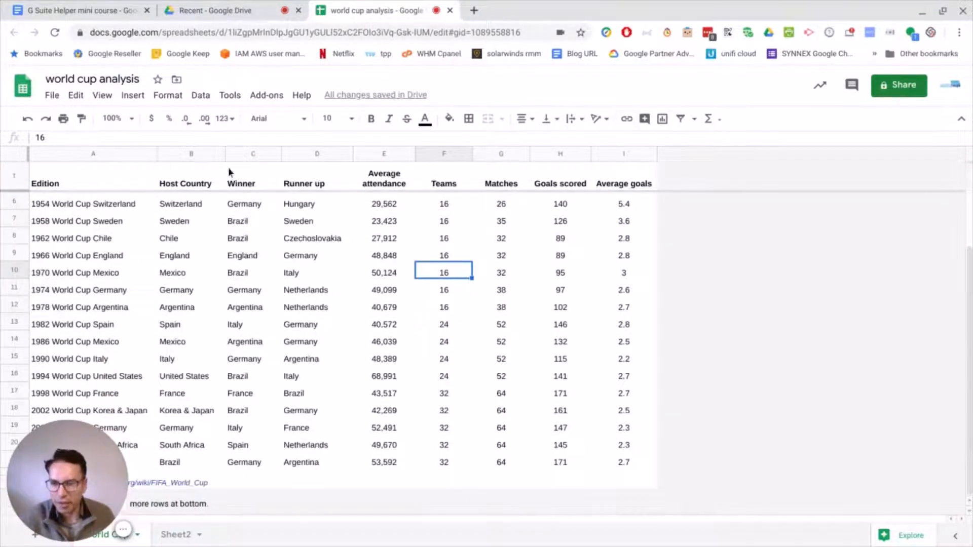
scroll(413, 279, up, 2)
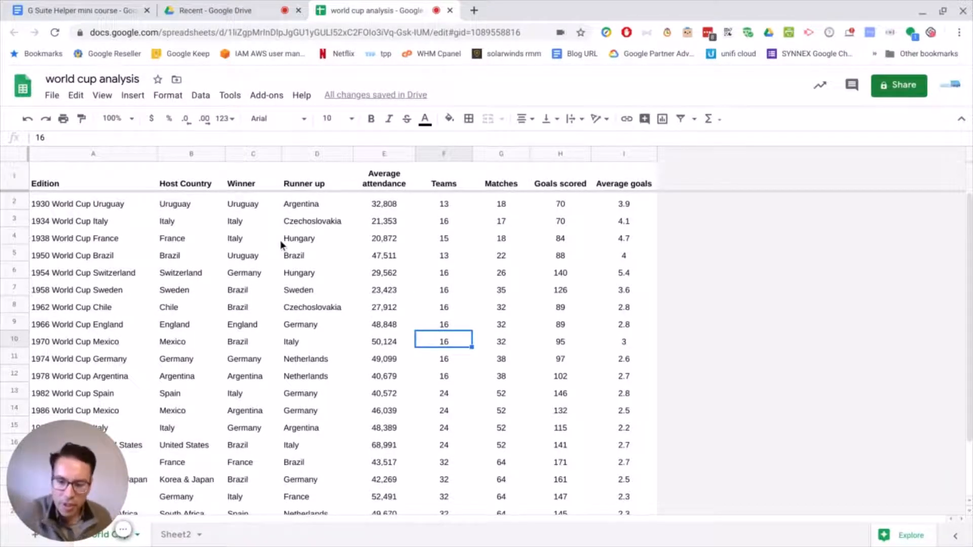
Protect cell E6 on the World Cup sheet as a range, restricting who can edit it to Only you
click(383, 272)
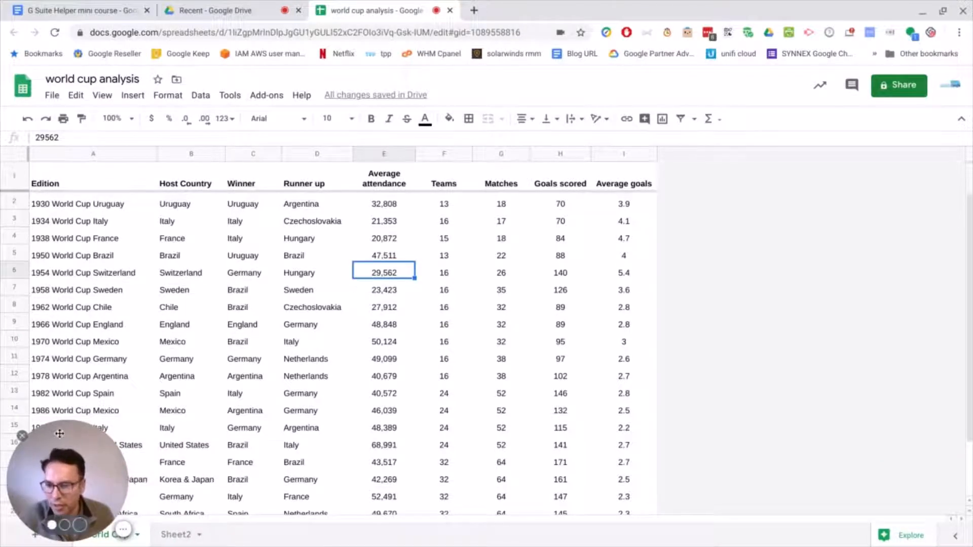
click(22, 436)
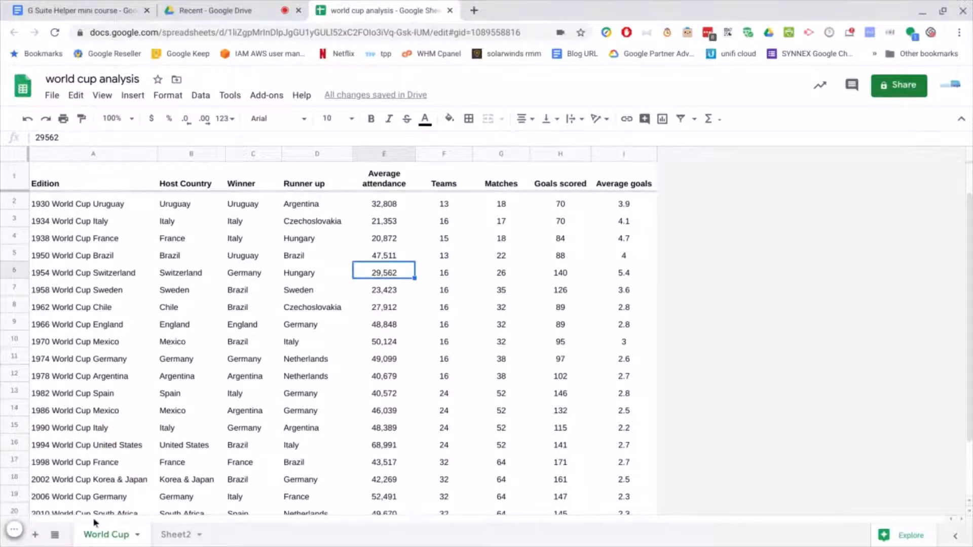
click(138, 536)
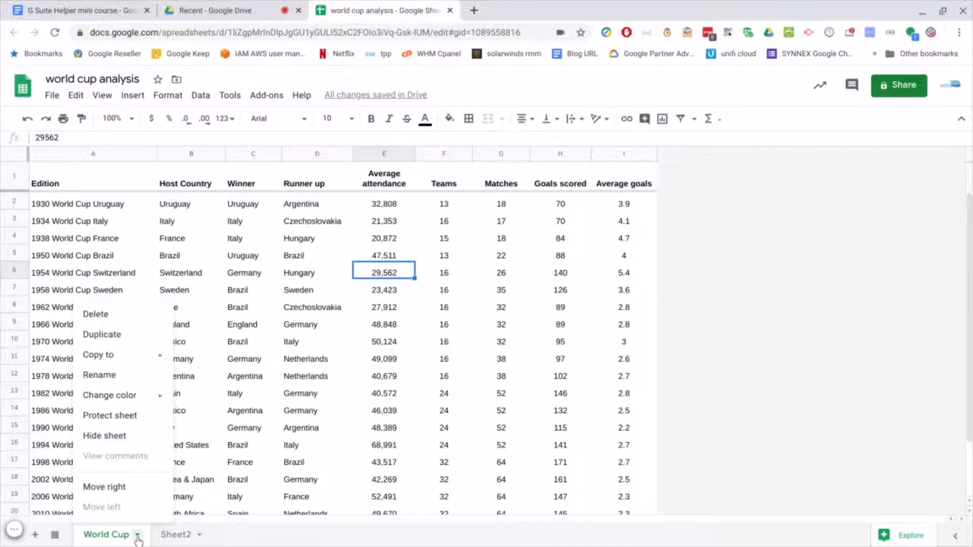
click(118, 418)
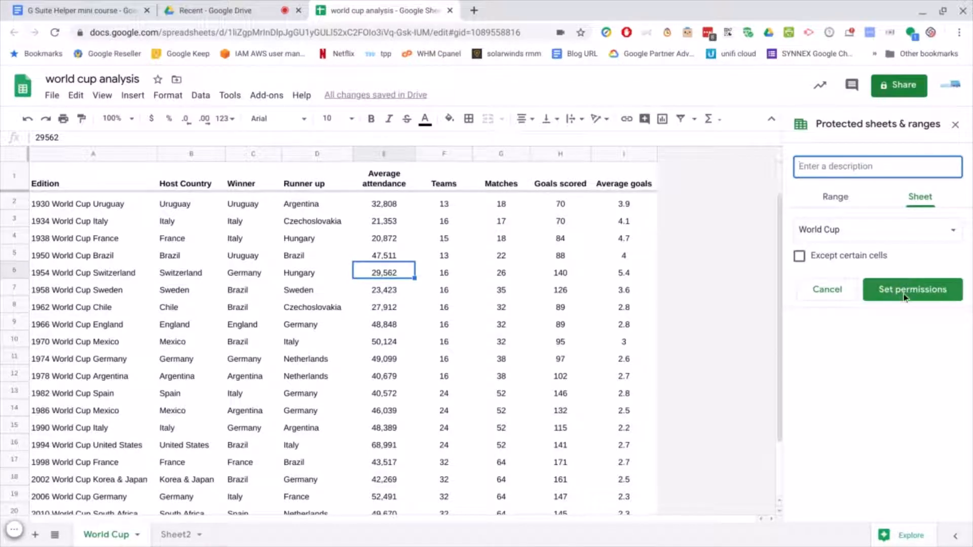
click(838, 201)
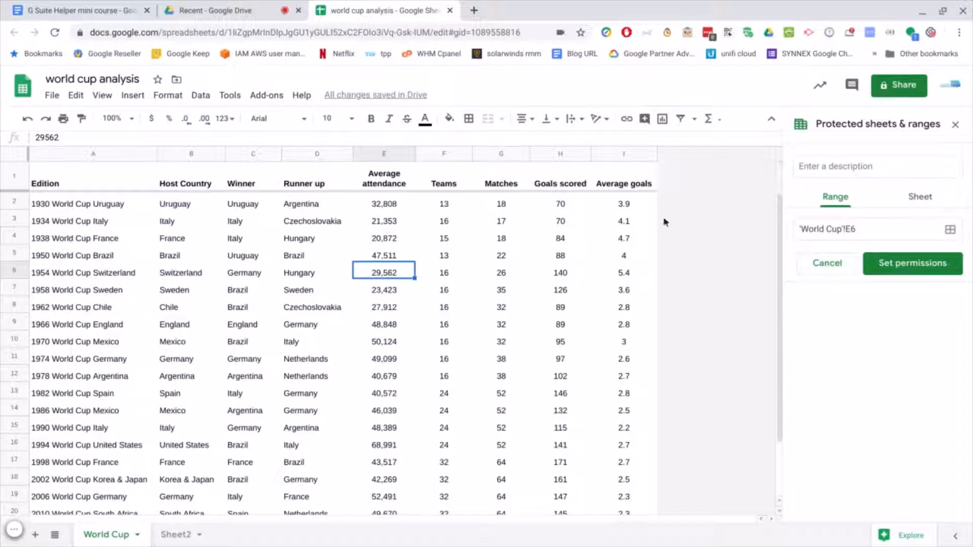
click(558, 155)
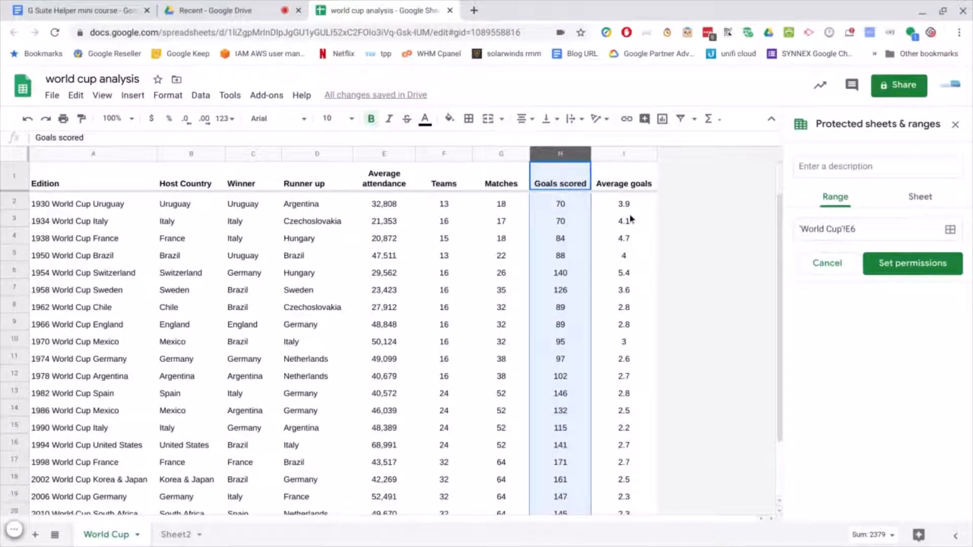
click(920, 272)
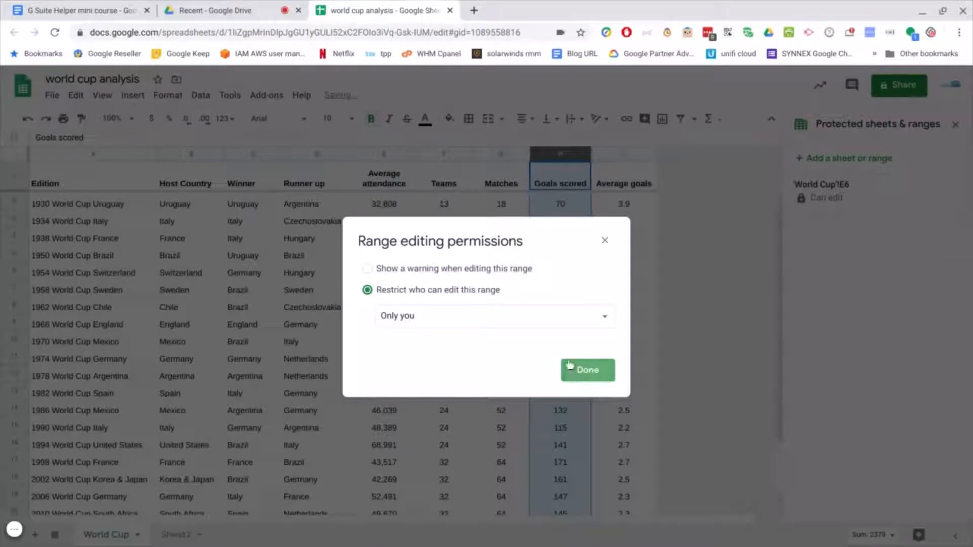
click(605, 318)
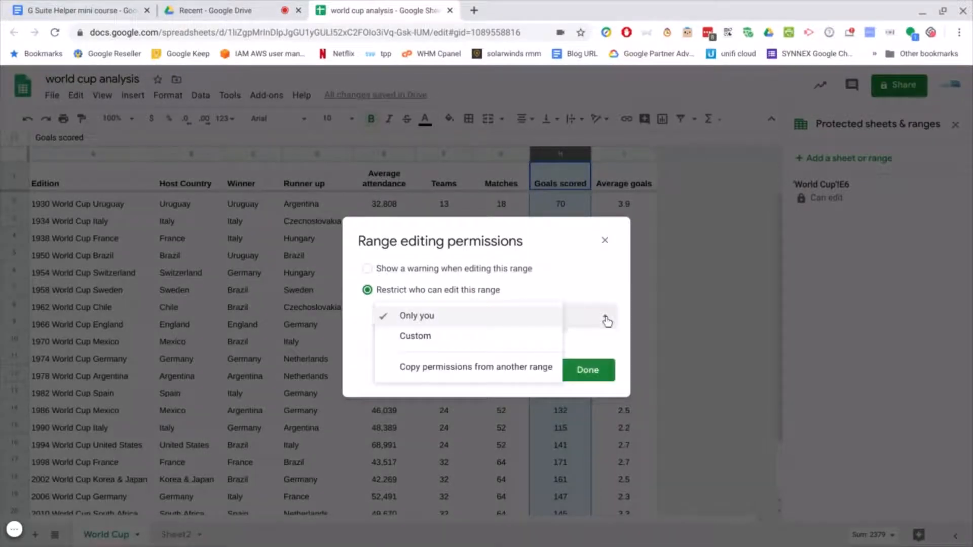
click(487, 322)
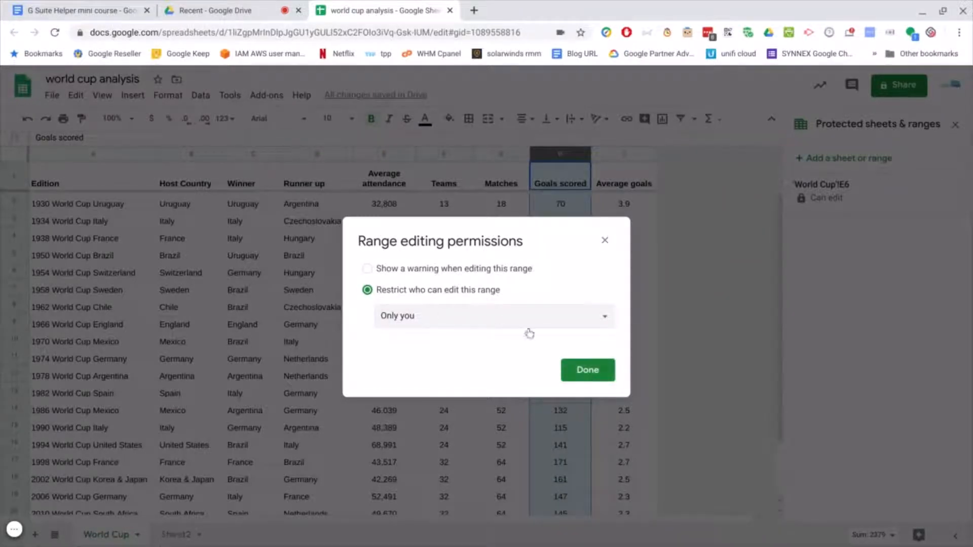
click(587, 370)
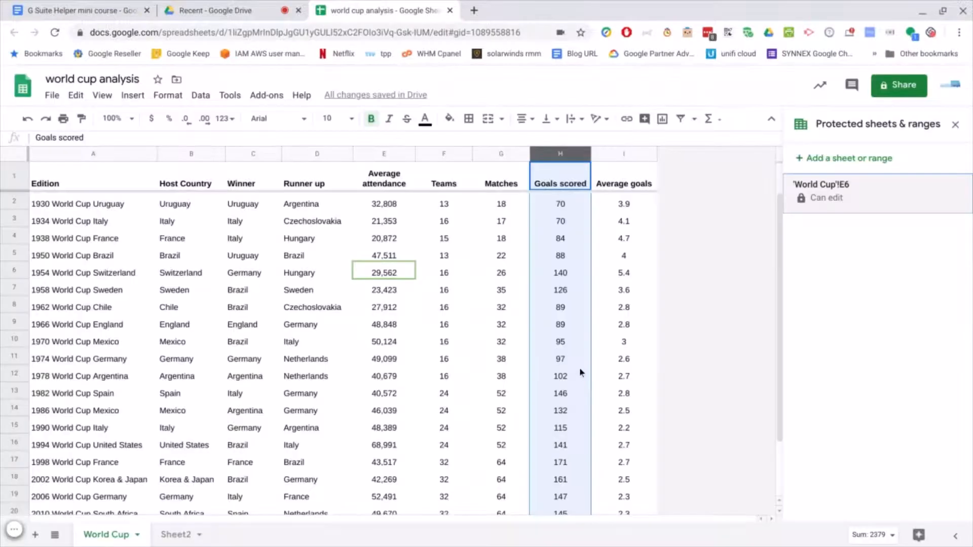
click(558, 341)
click(560, 288)
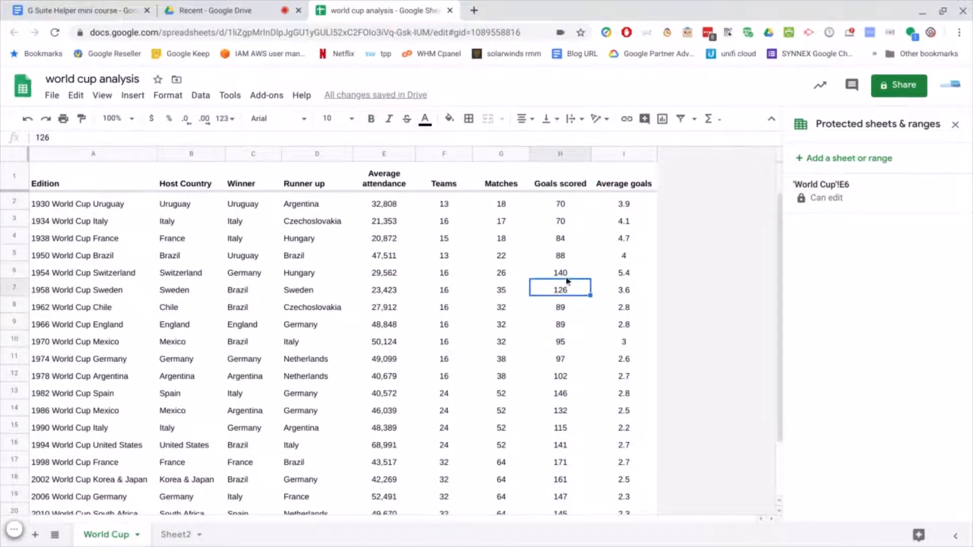
click(562, 429)
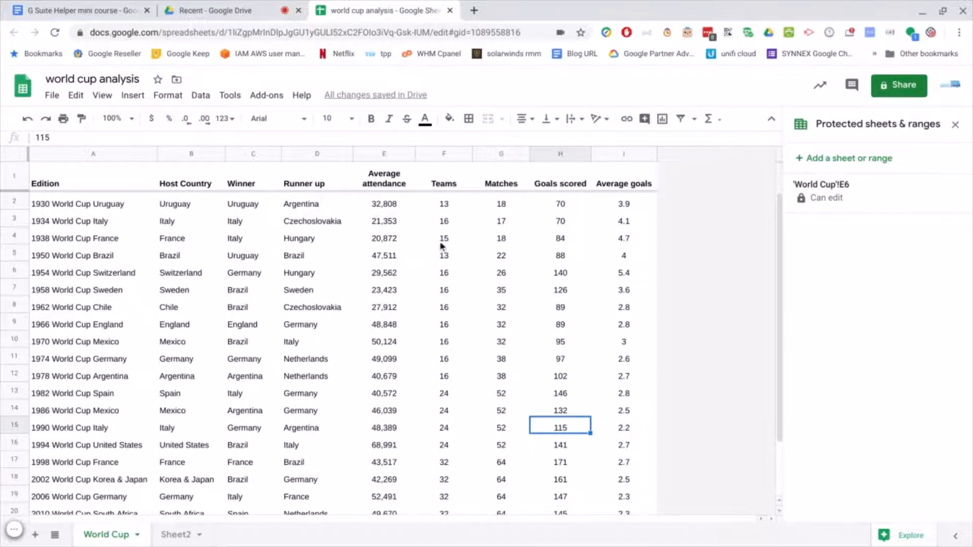
Protect the header cells F1:I1, from Teams to Average goals, as a range that Only you can edit
drag(445, 186, 619, 185)
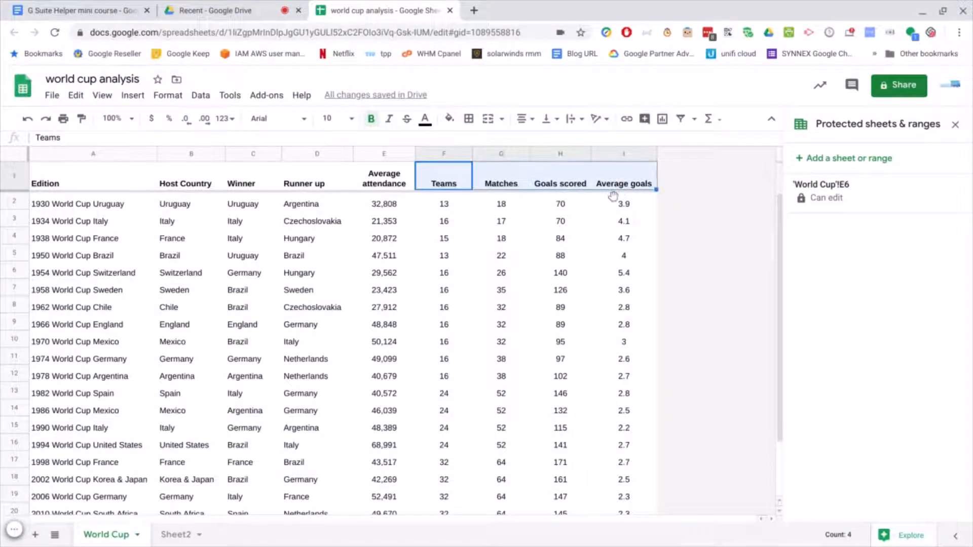
right_click(459, 172)
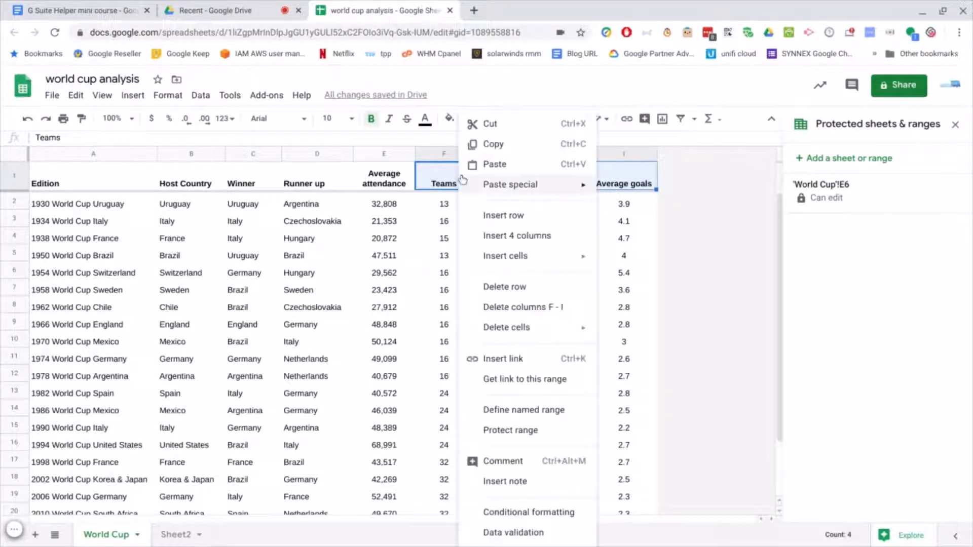
click(526, 431)
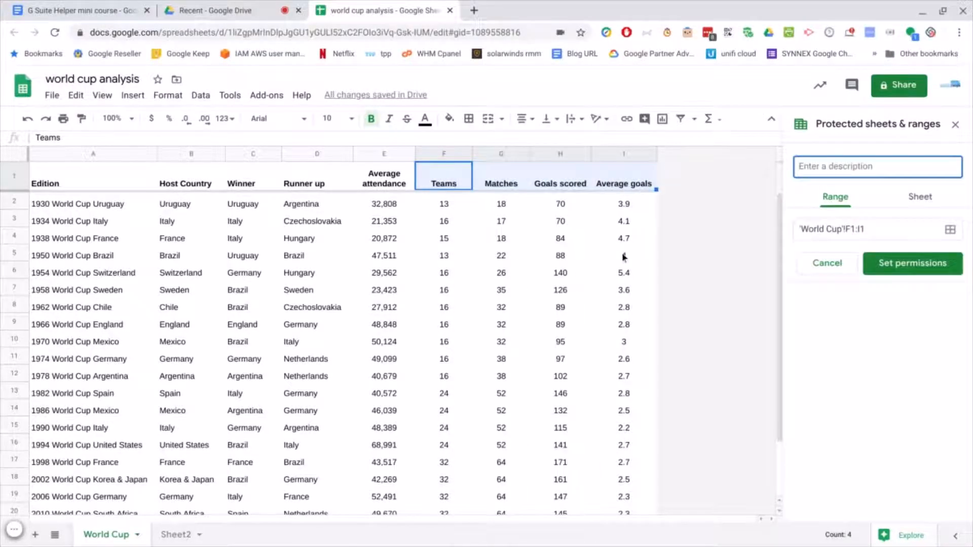
click(903, 268)
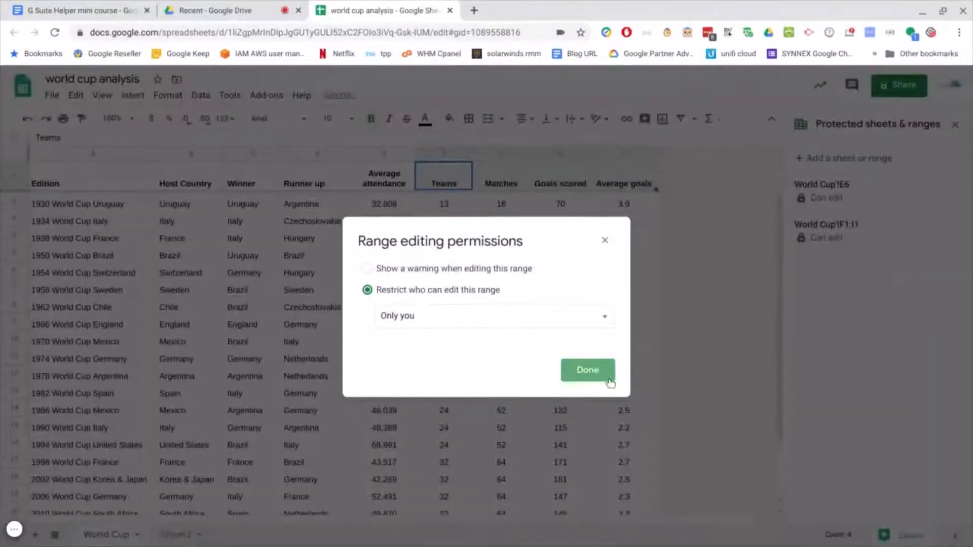
click(585, 377)
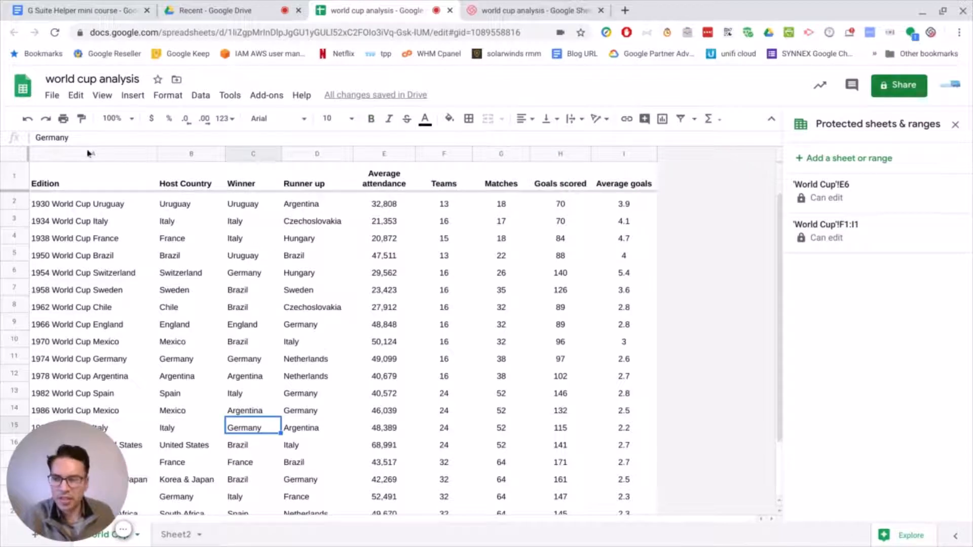
Review the spreadsheet's version history, preview the May 27 4:14 PM and 4:16 PM versions, and return to the sheet
click(52, 96)
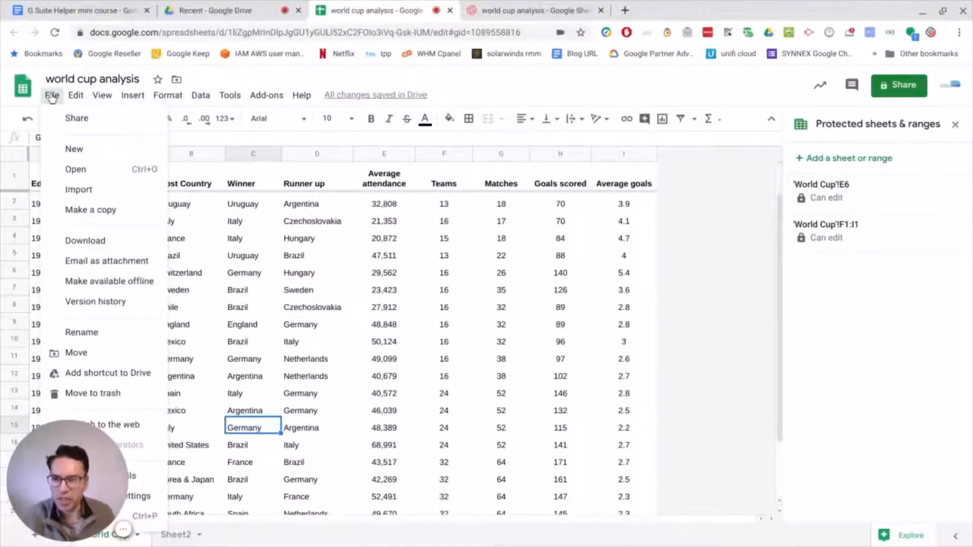
mouse_move(108, 302)
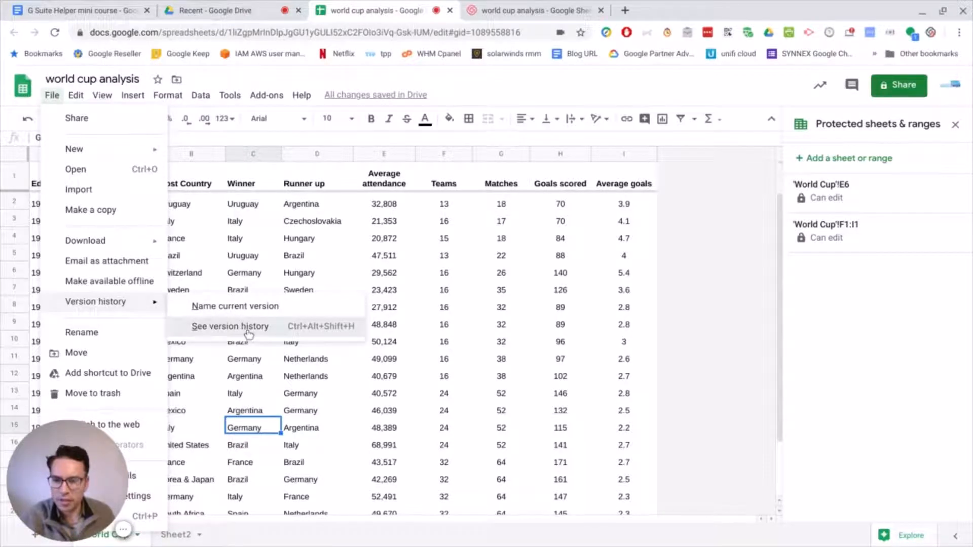
click(304, 330)
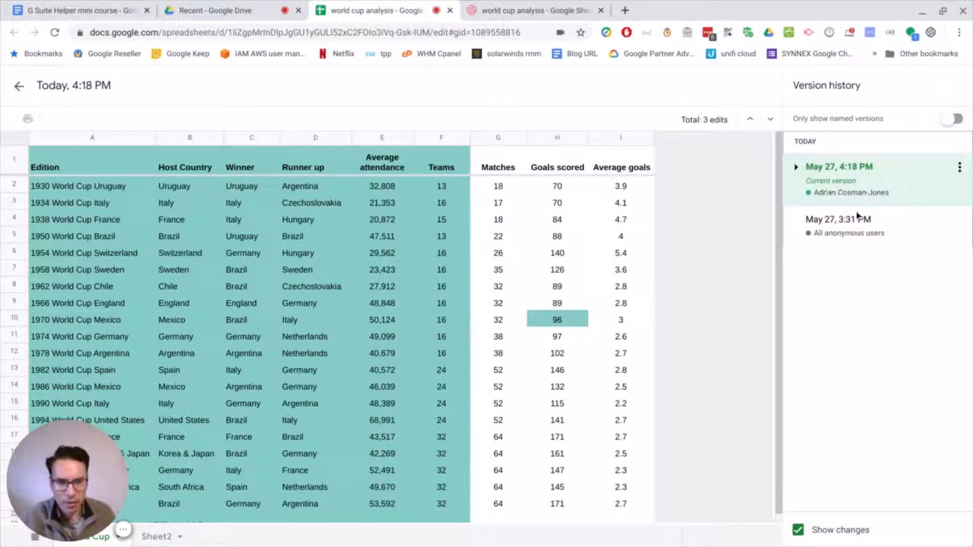
click(834, 205)
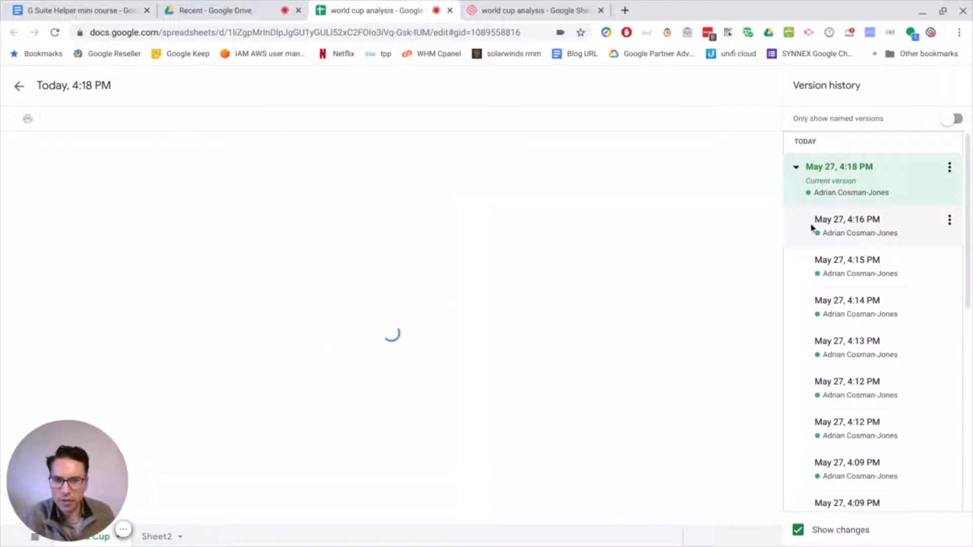
click(852, 302)
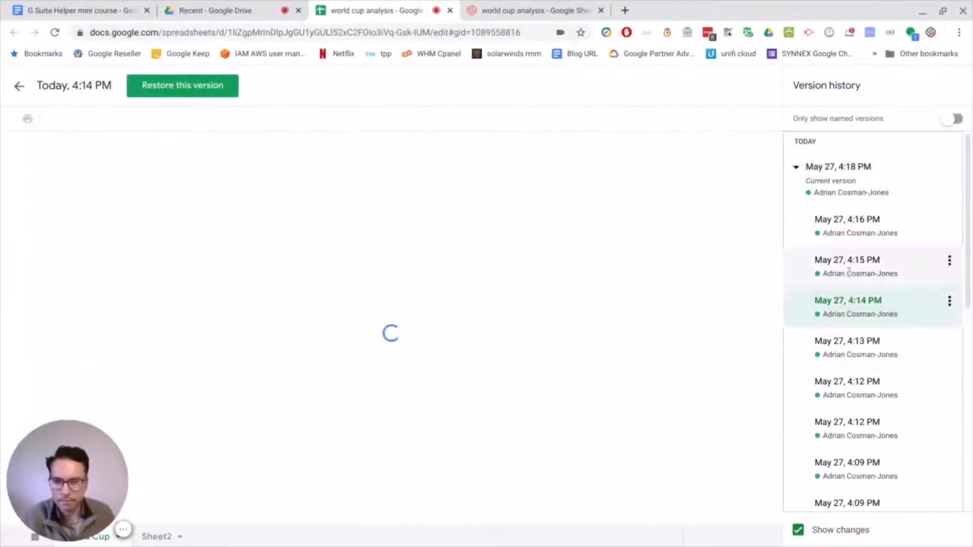
click(844, 239)
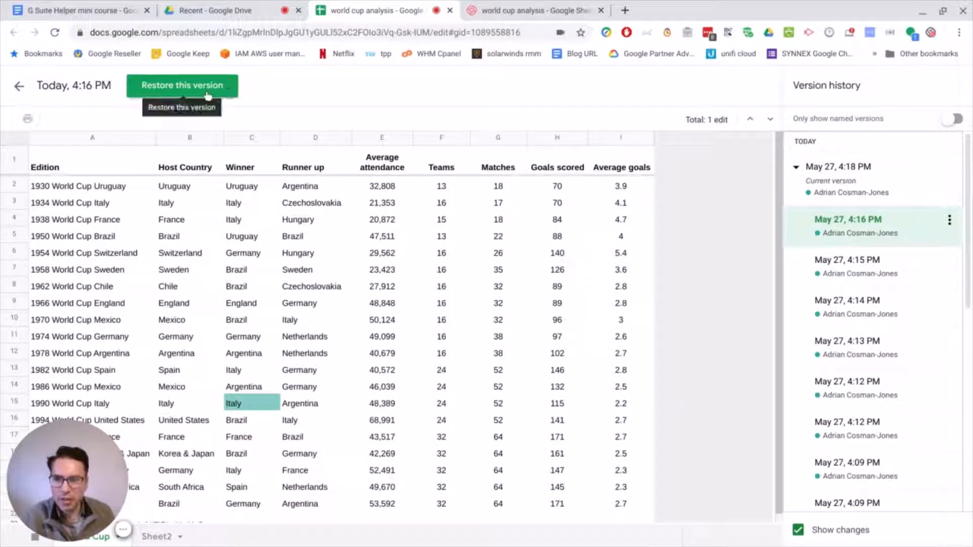
click(19, 87)
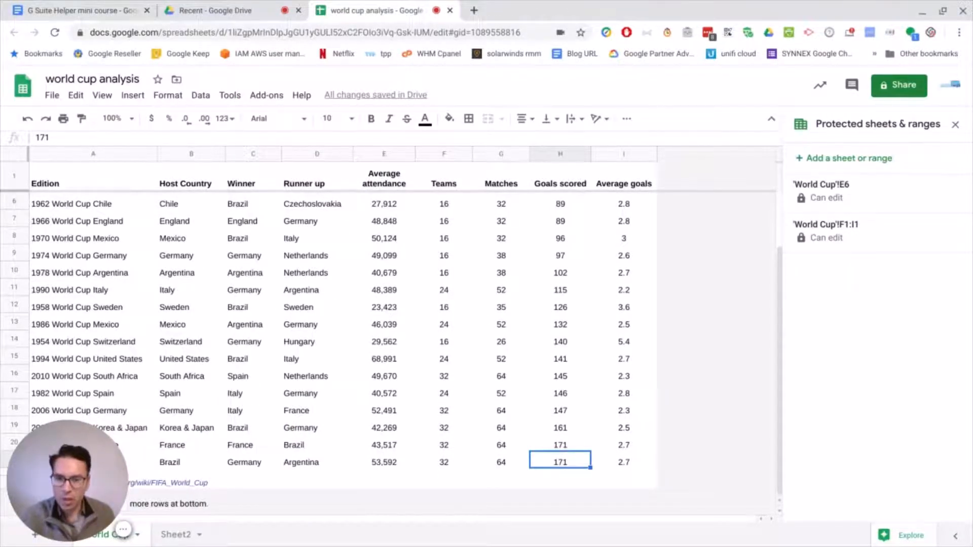
Search the World Cup sheet for the text "World cup"
scroll(304, 360, up, 3)
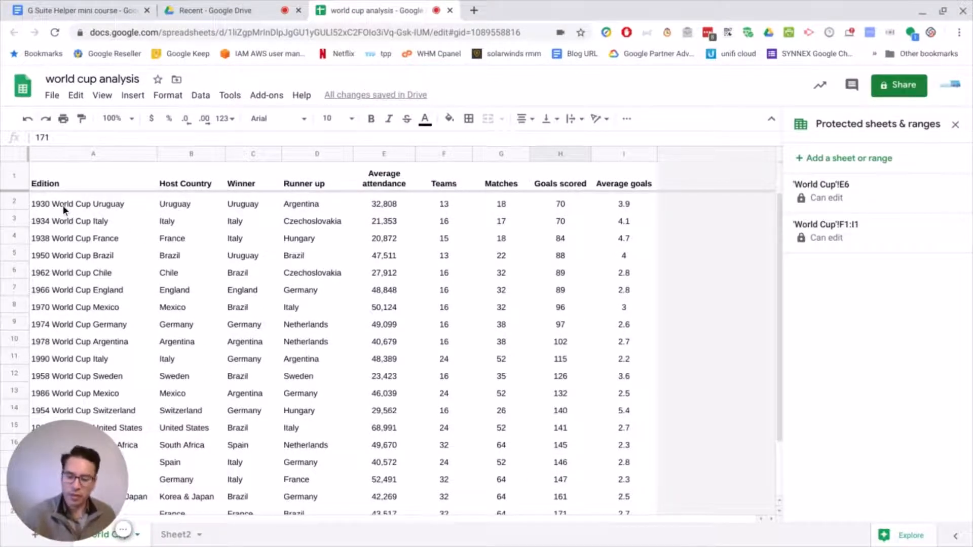
key(ctrl+f)
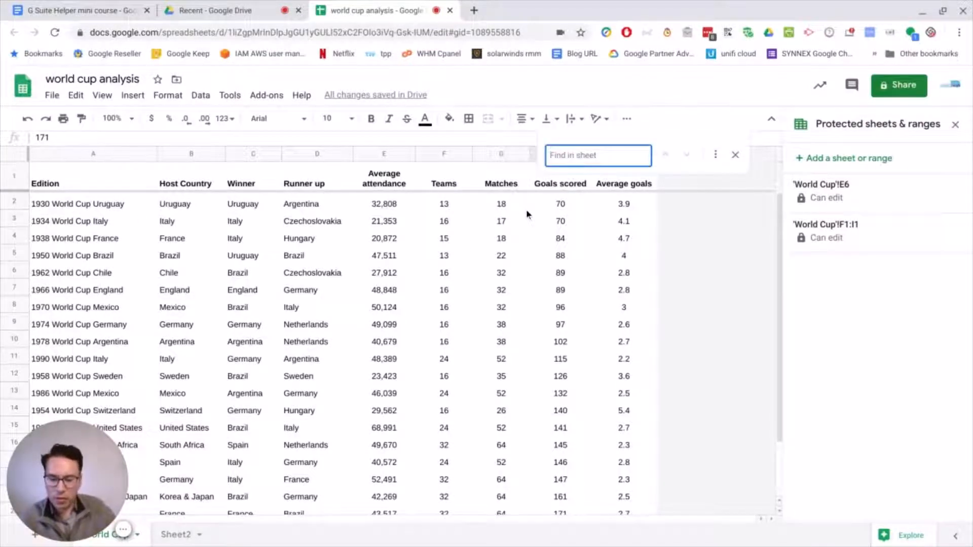
text(Worl)
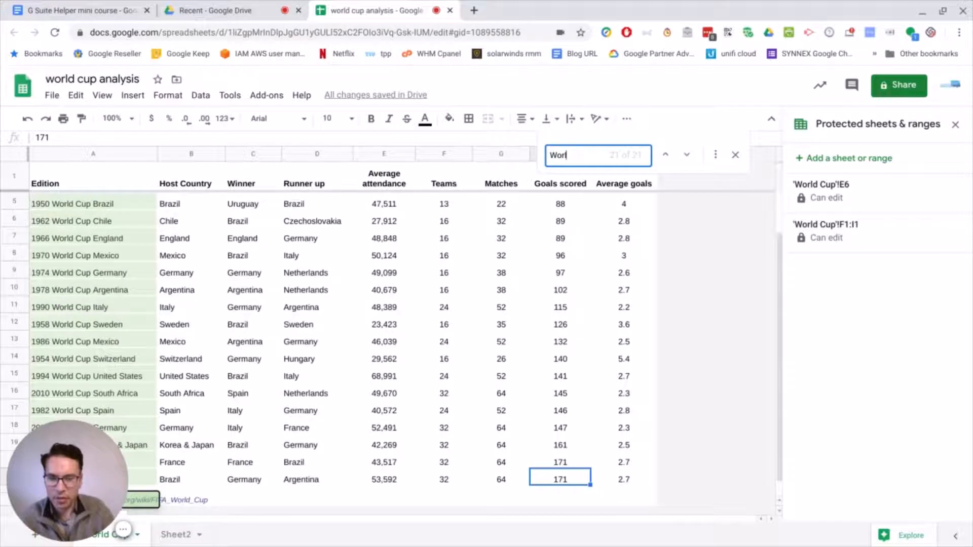
text(d cup)
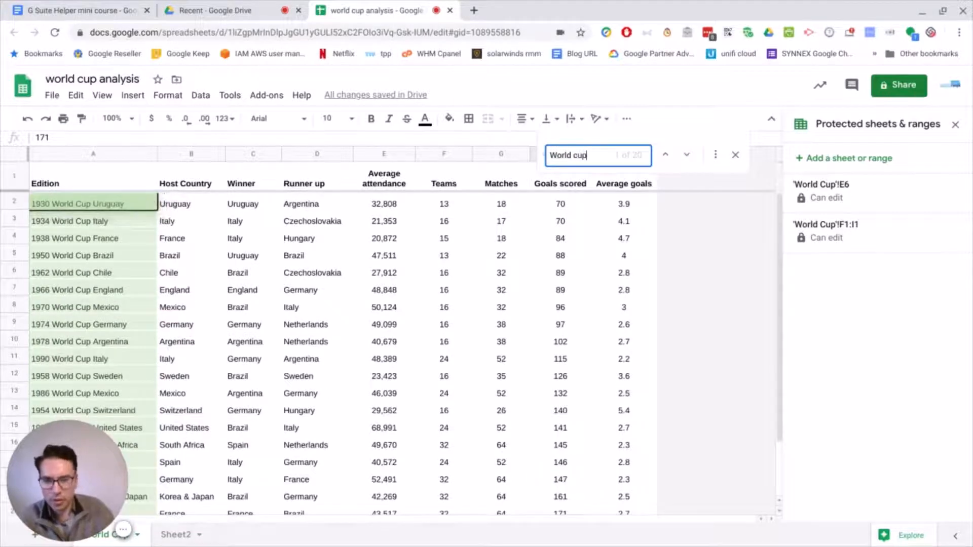
Replace every instance of "World cup" across all sheets with an empty value using Find and replace
click(715, 154)
click(454, 248)
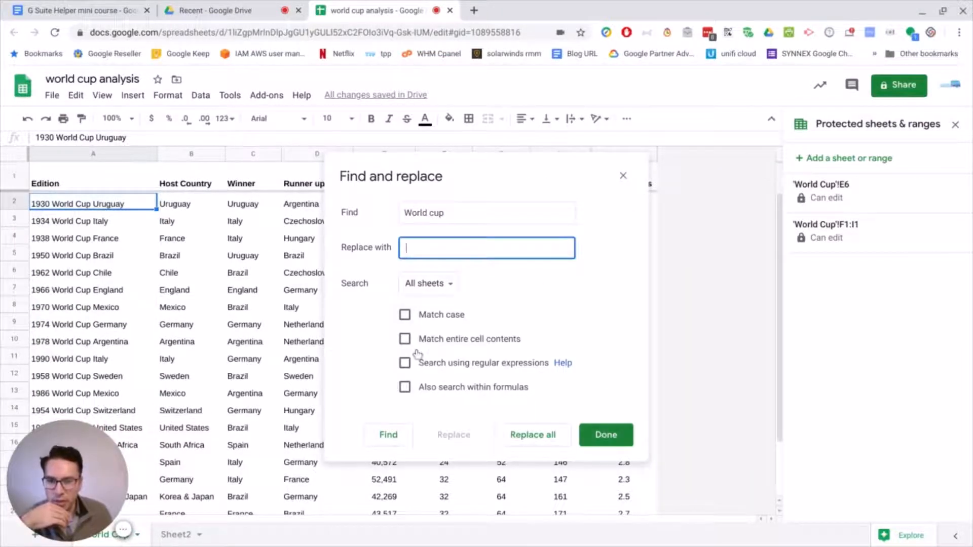
click(527, 438)
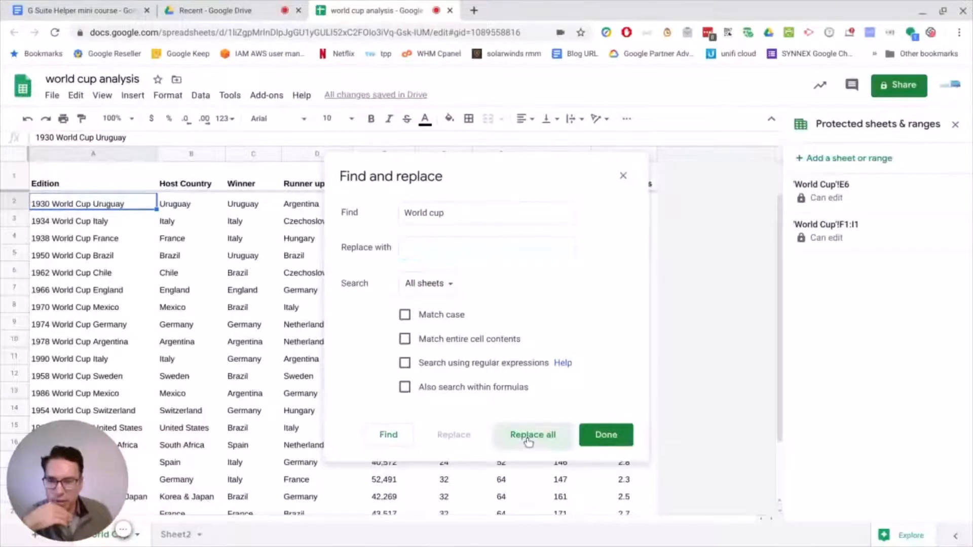
click(556, 334)
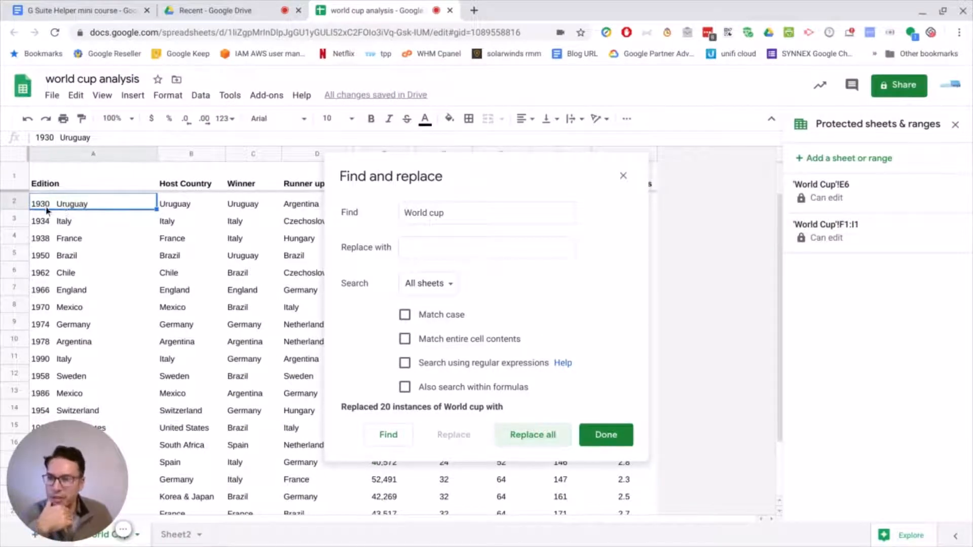
click(588, 430)
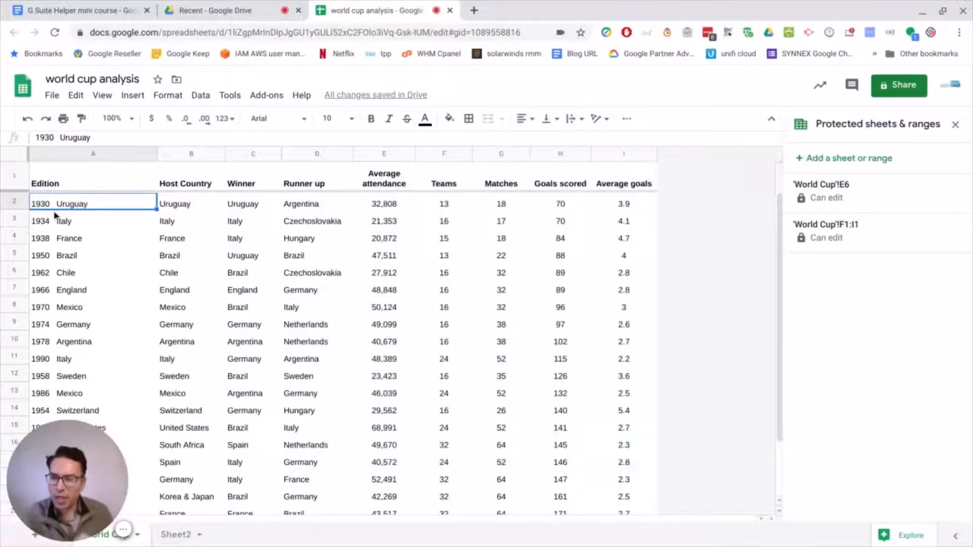
click(70, 258)
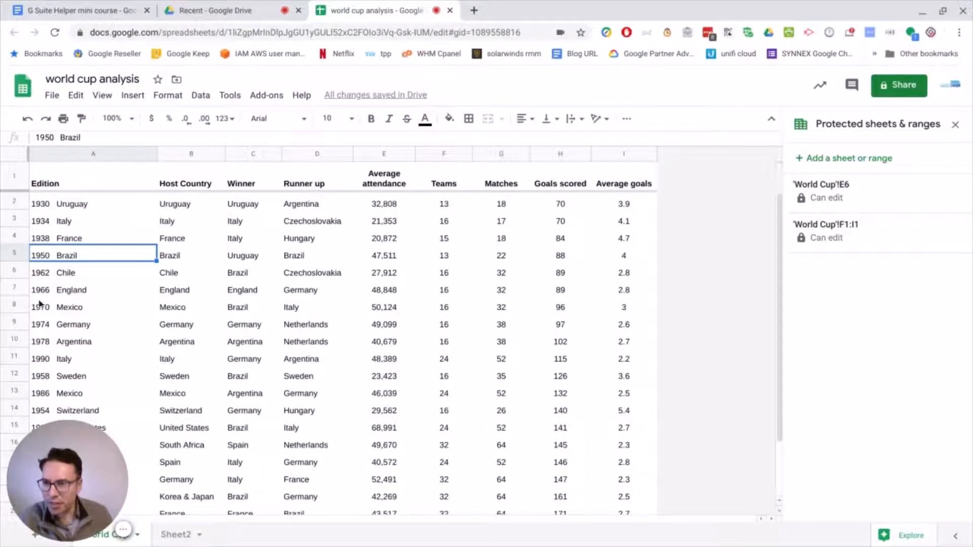
click(60, 208)
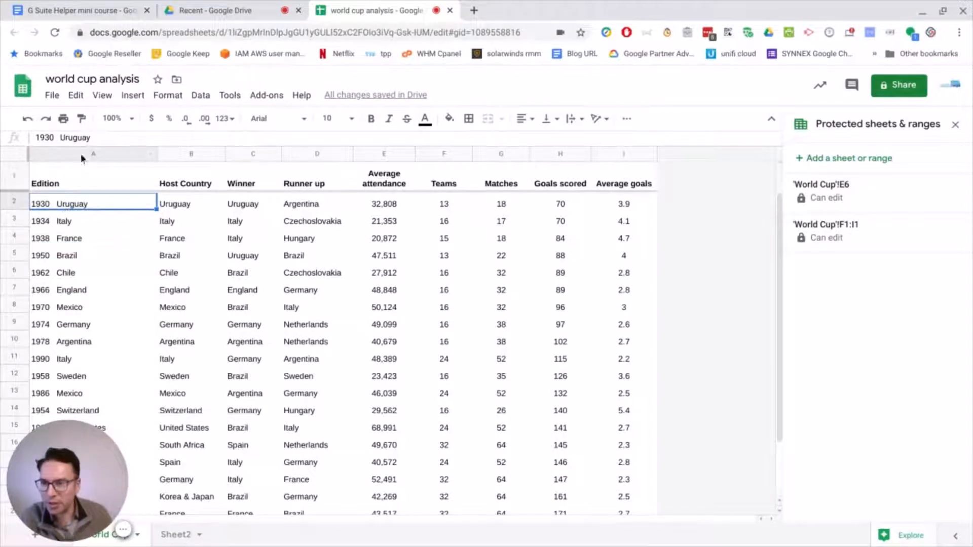
double_click(75, 138)
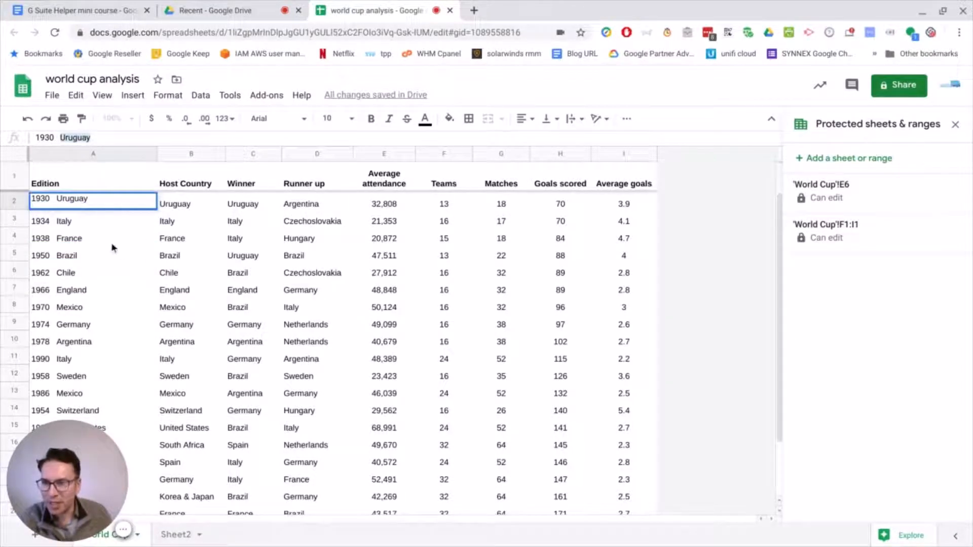
click(75, 269)
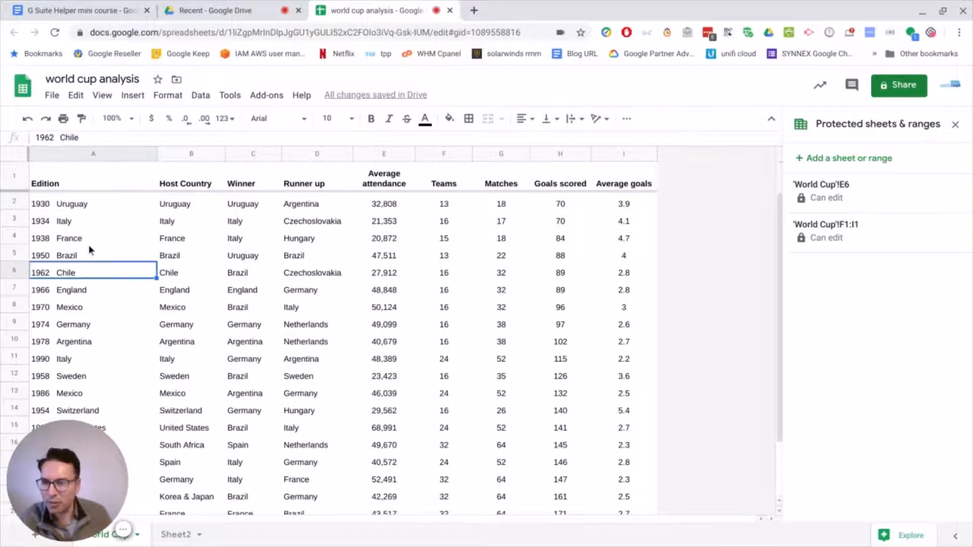
click(79, 207)
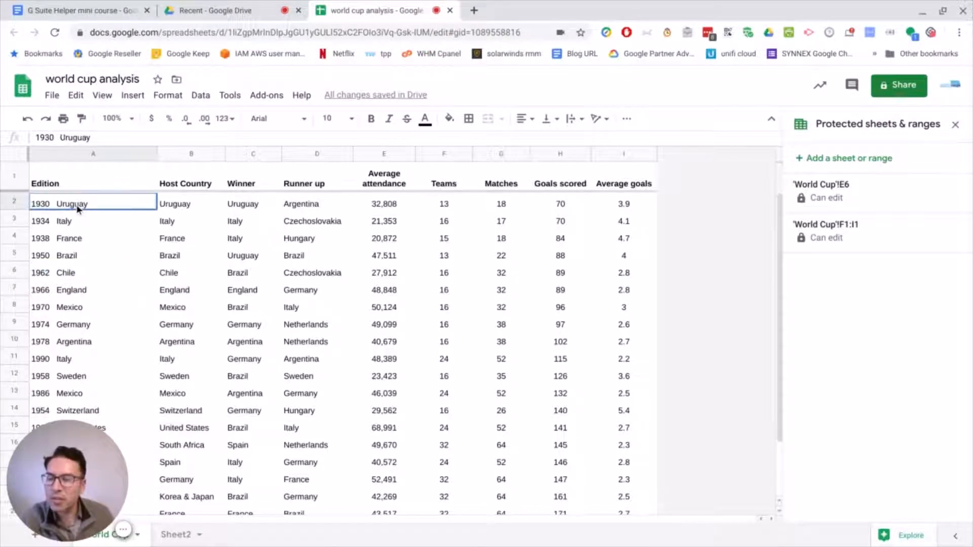
Split the text of the Edition column into separate columns, using Space as the separator
click(67, 154)
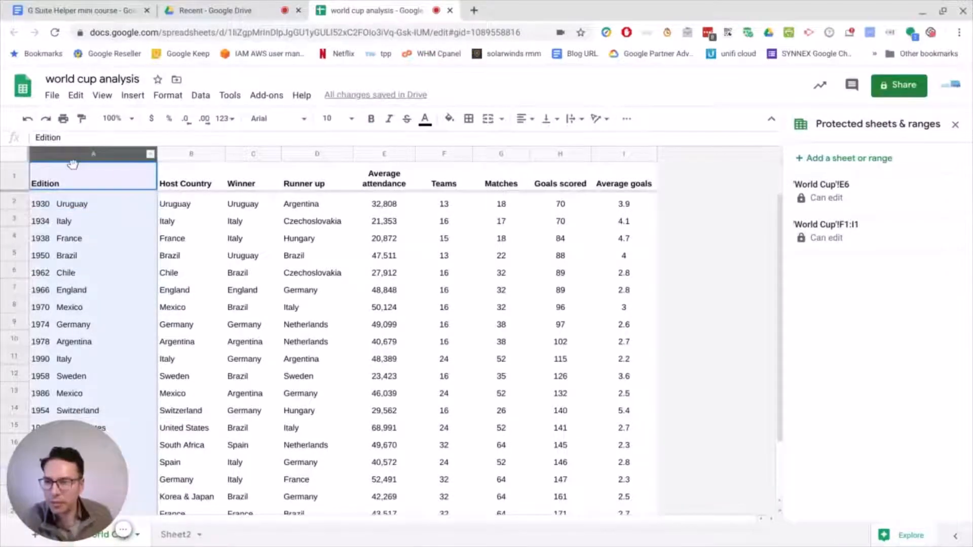
click(169, 97)
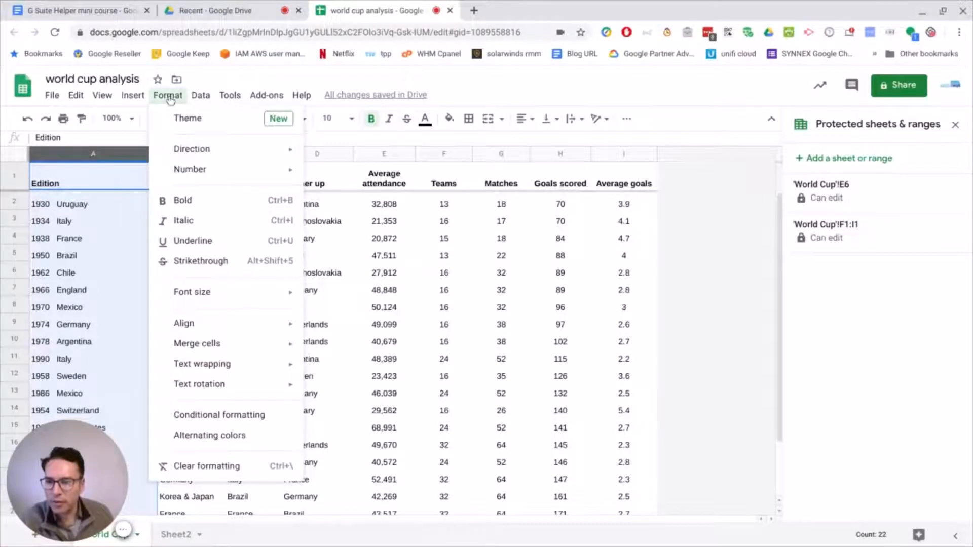
mouse_move(200, 98)
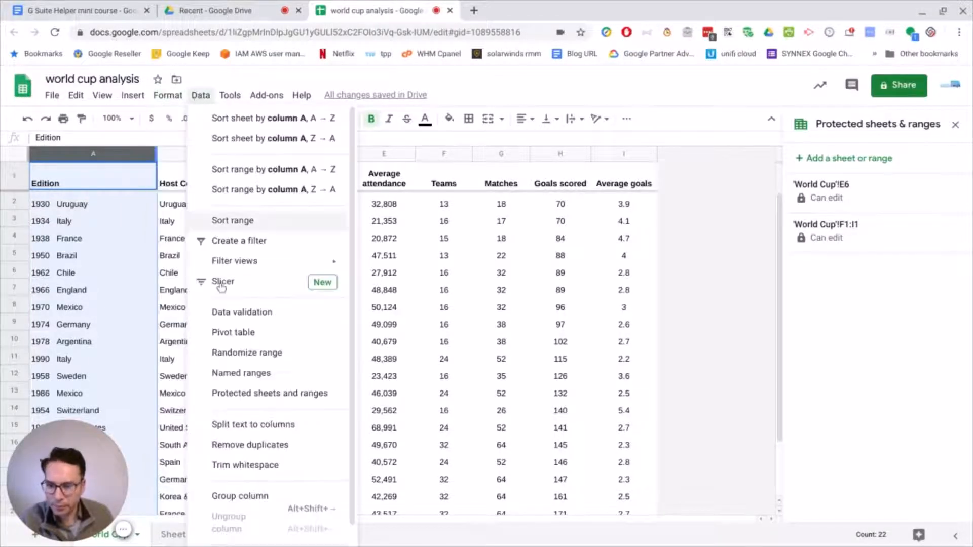
click(263, 426)
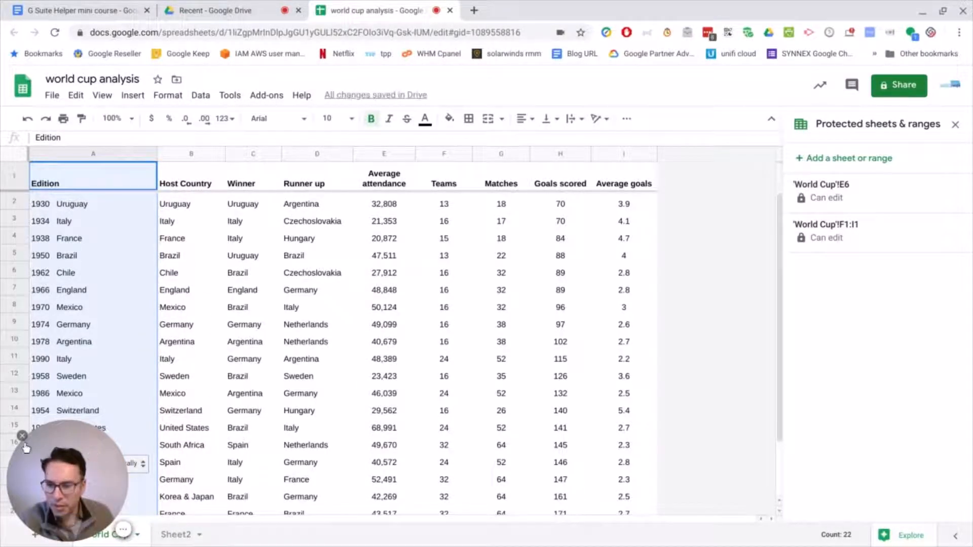
click(22, 436)
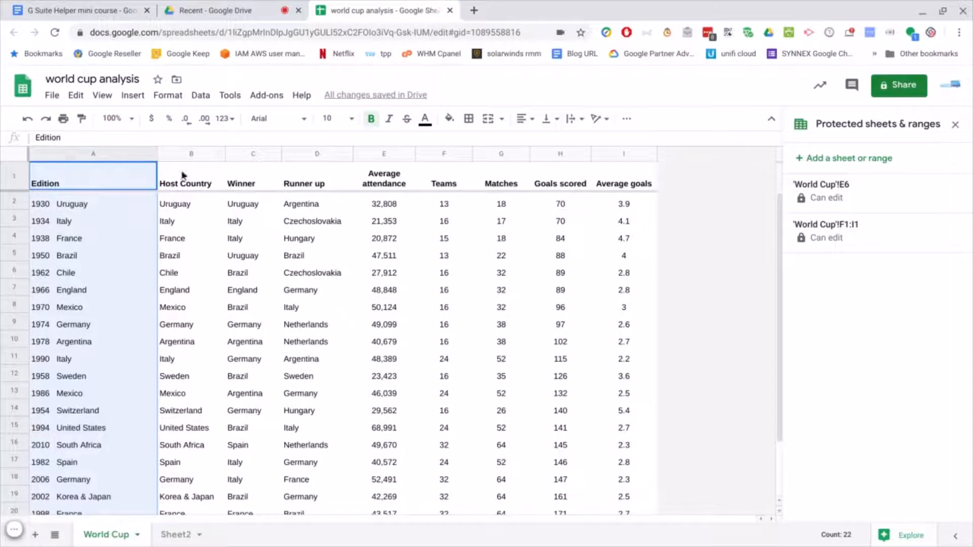
click(201, 95)
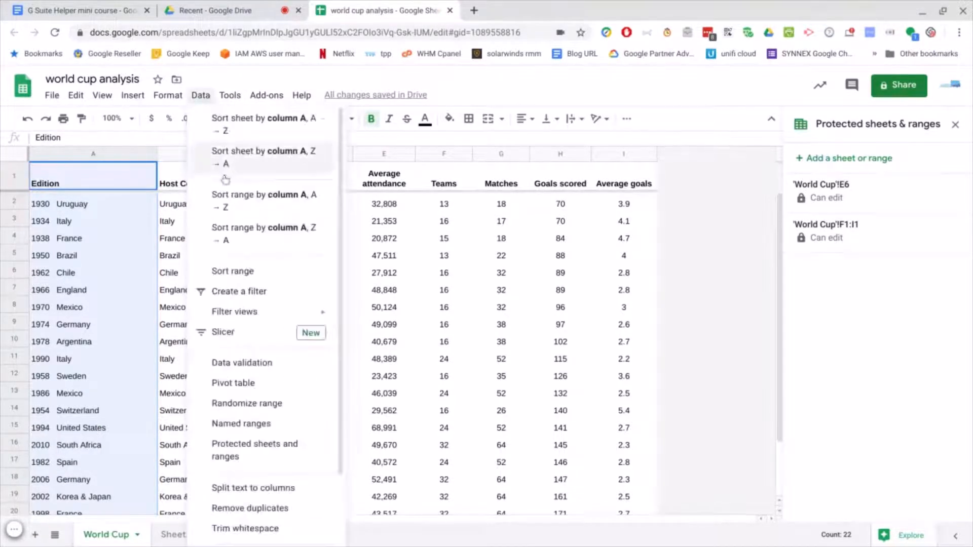
click(236, 426)
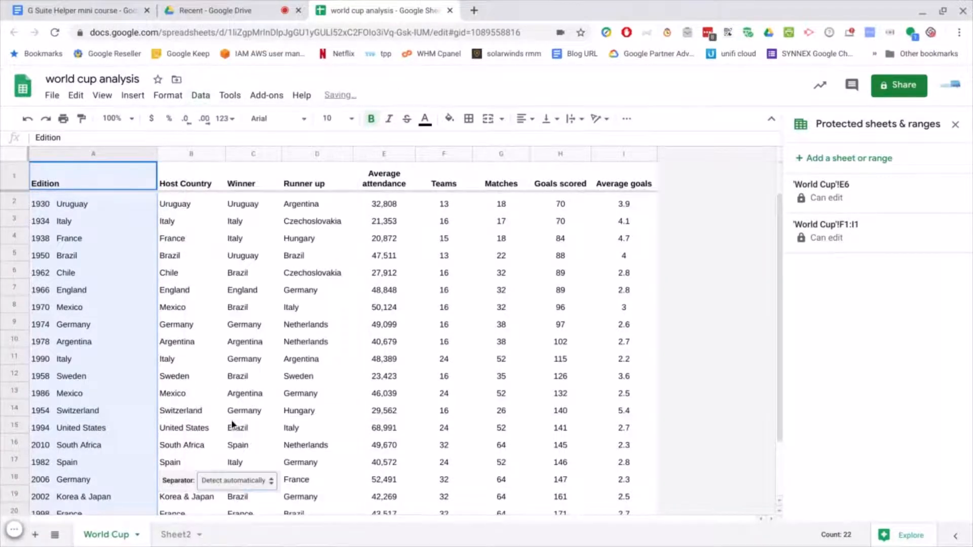
click(223, 484)
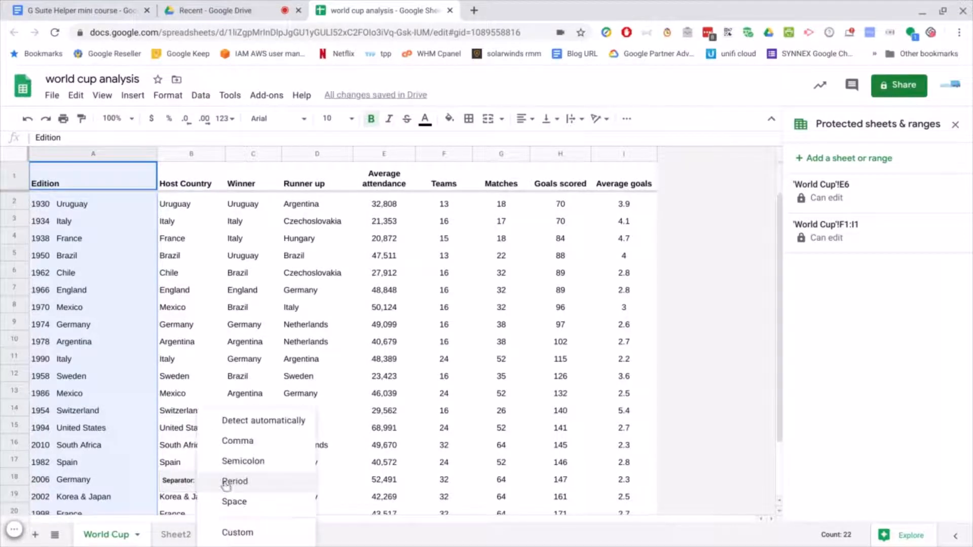
click(250, 502)
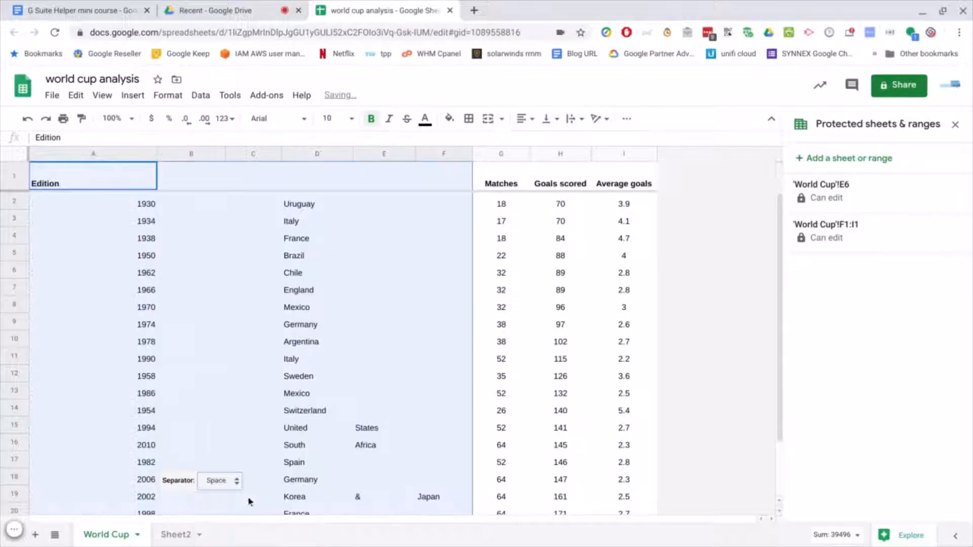
Look over the split Edition data down to the last row and undo the split
click(229, 342)
click(160, 278)
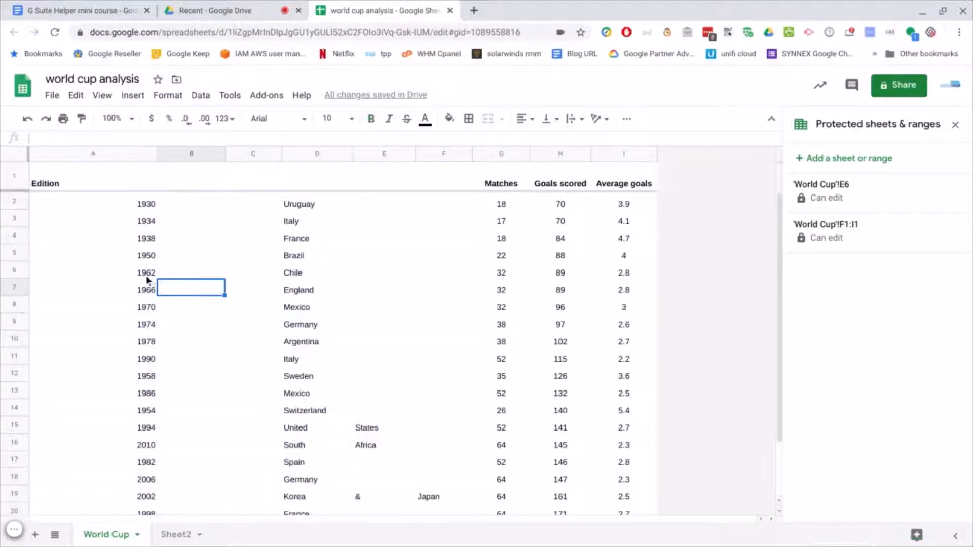
click(148, 274)
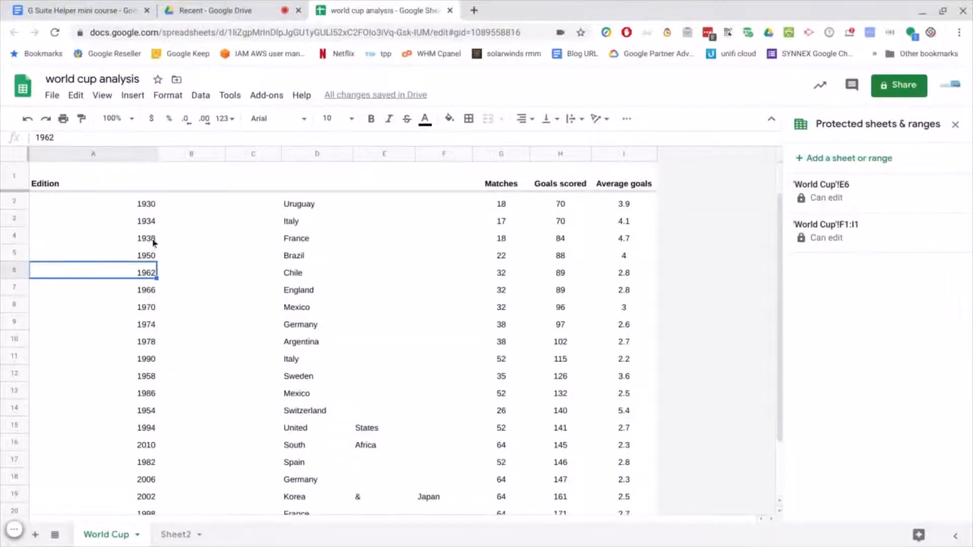
click(293, 210)
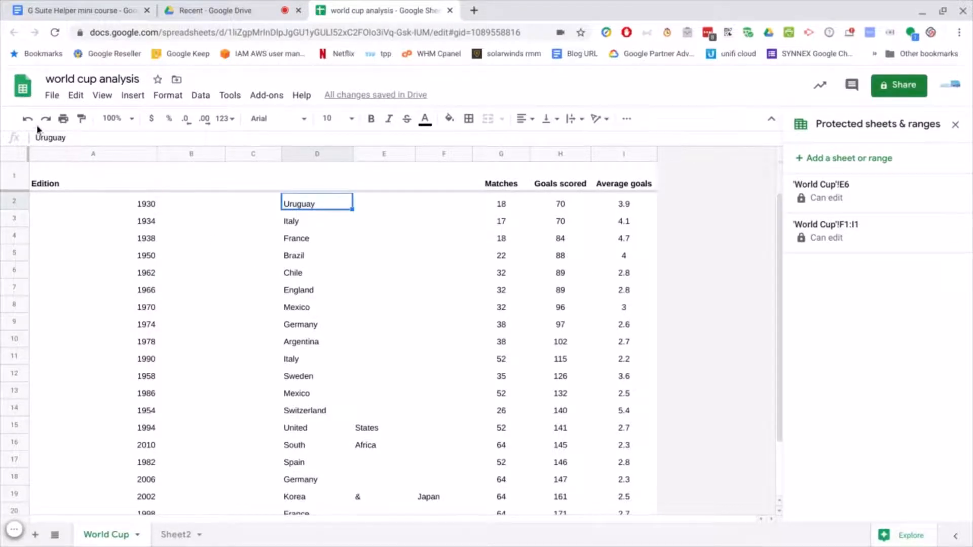
scroll(177, 263, down, 2)
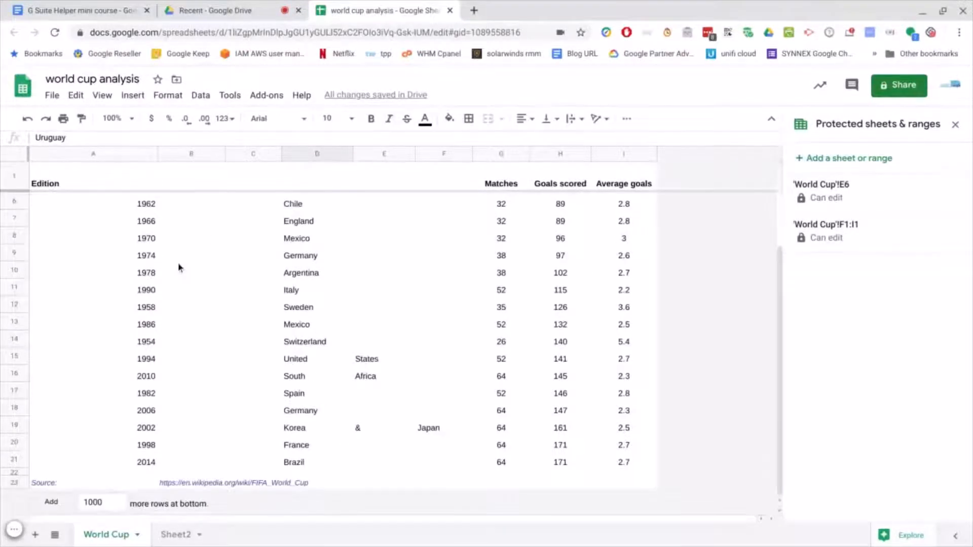
click(28, 119)
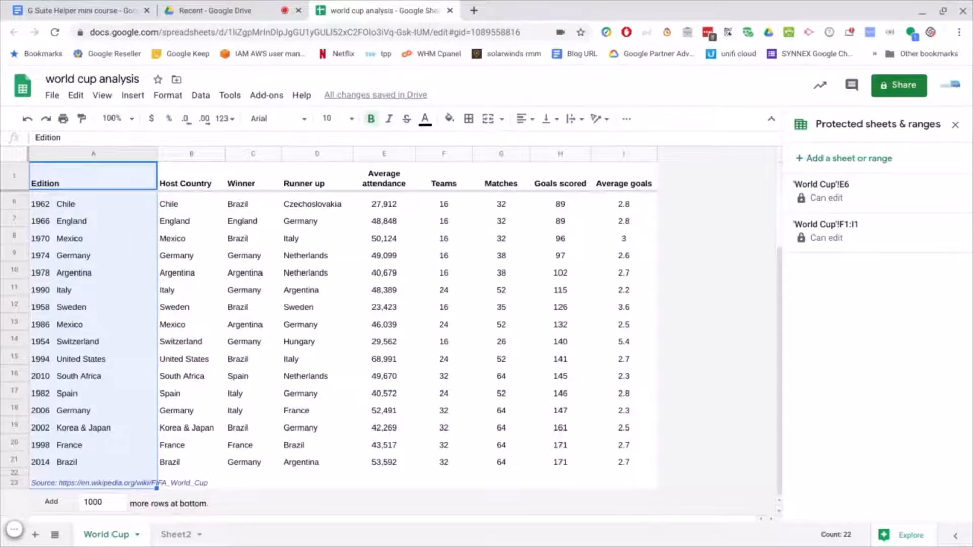
Remove the duplicate values from the Runner up column and undo the removal
click(287, 359)
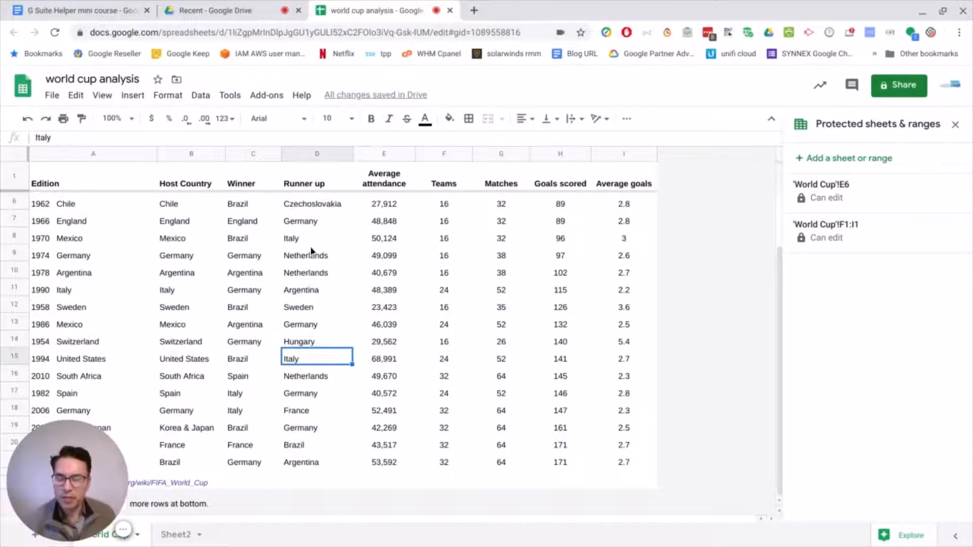
click(310, 154)
scroll(276, 243, up, 2)
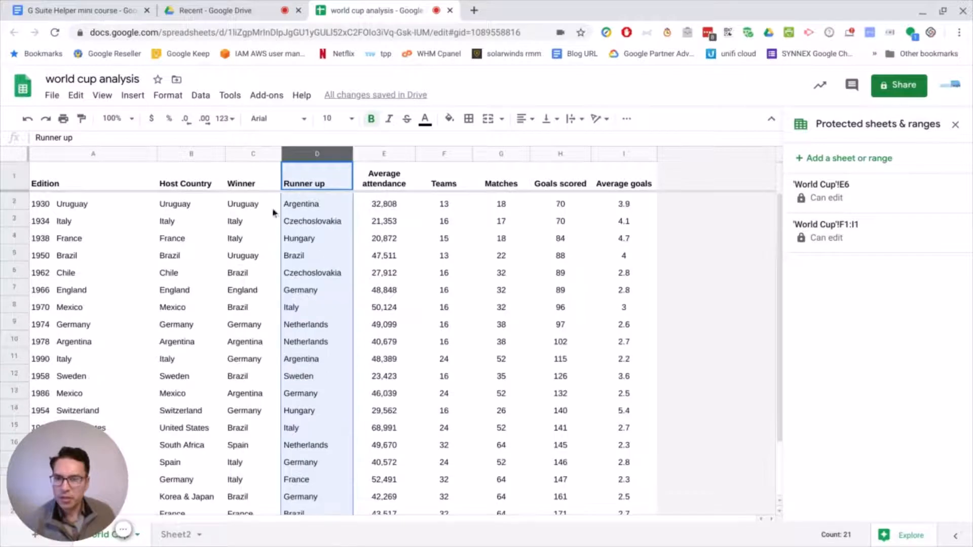
click(166, 96)
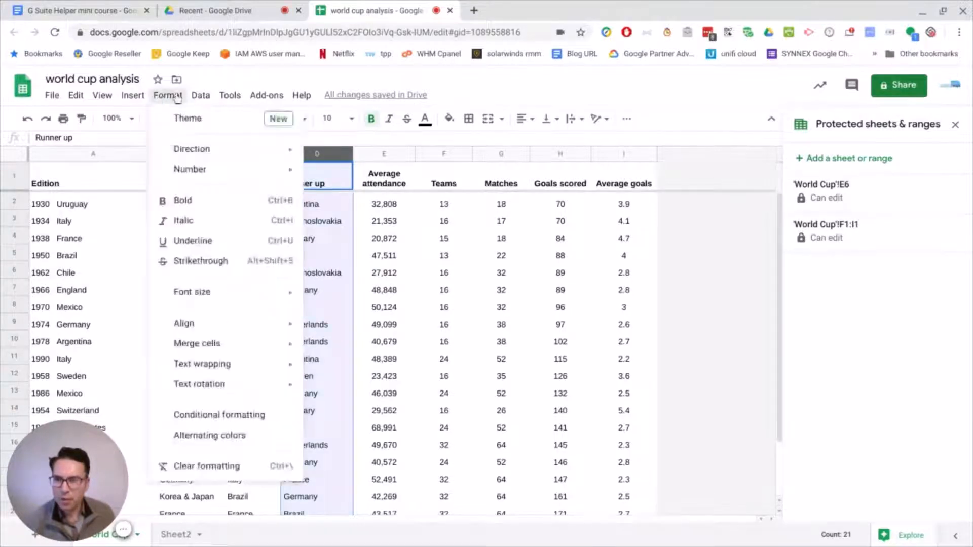
mouse_move(199, 98)
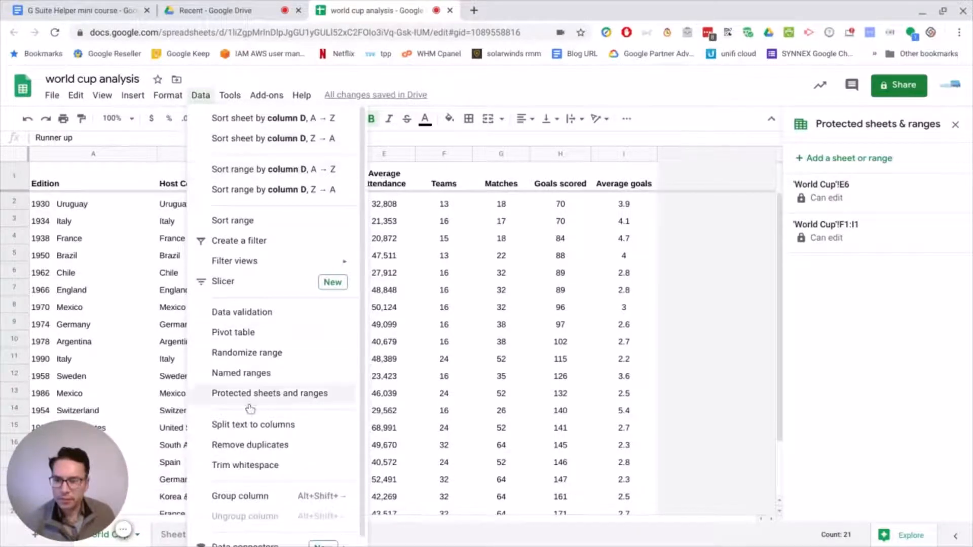
click(251, 446)
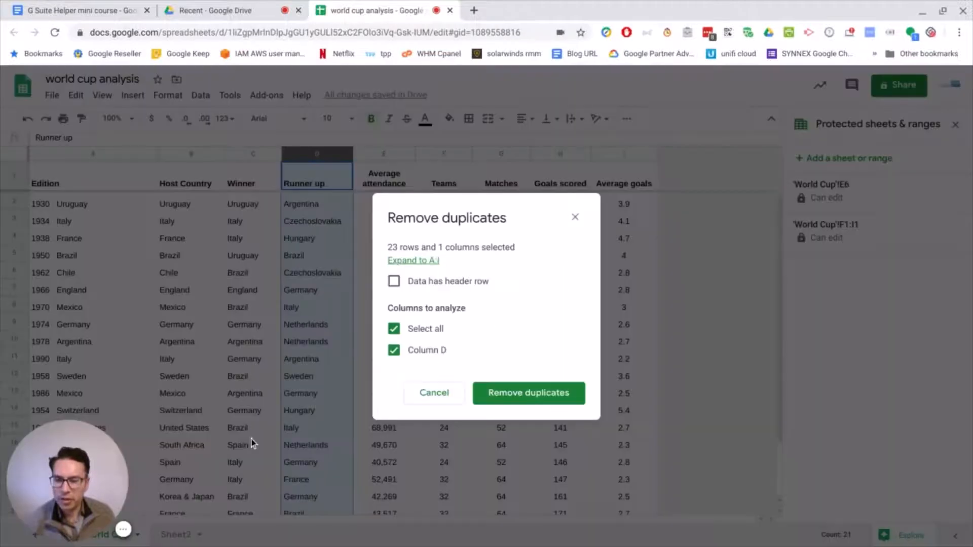
click(516, 401)
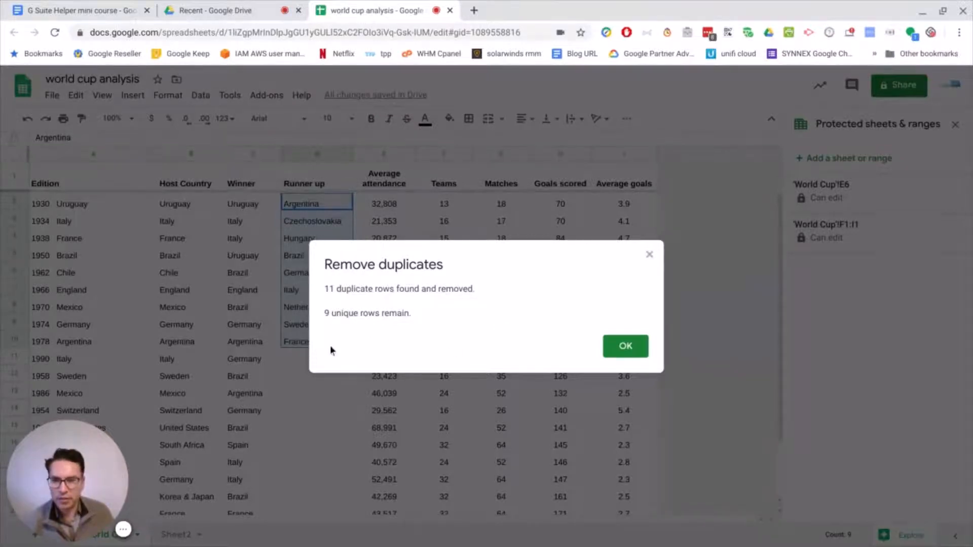
click(626, 347)
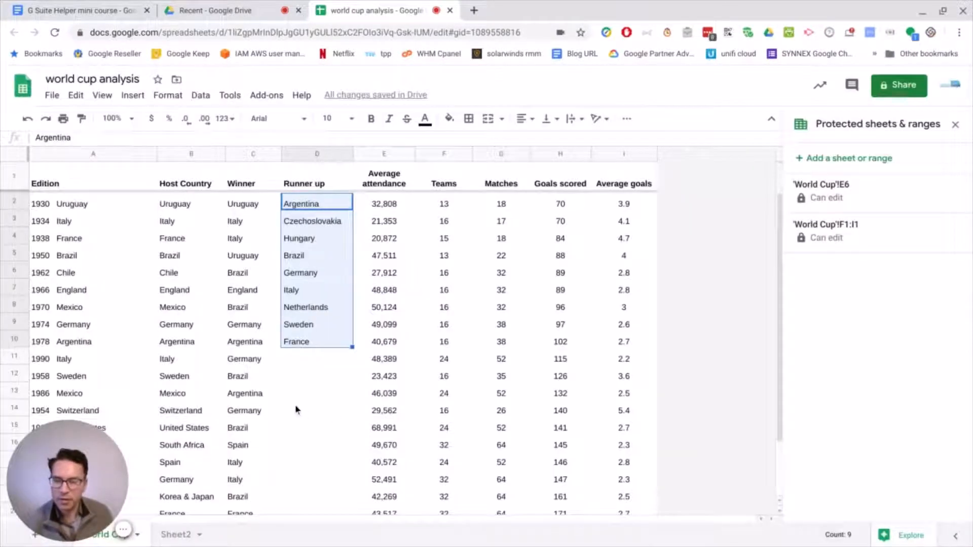
click(295, 406)
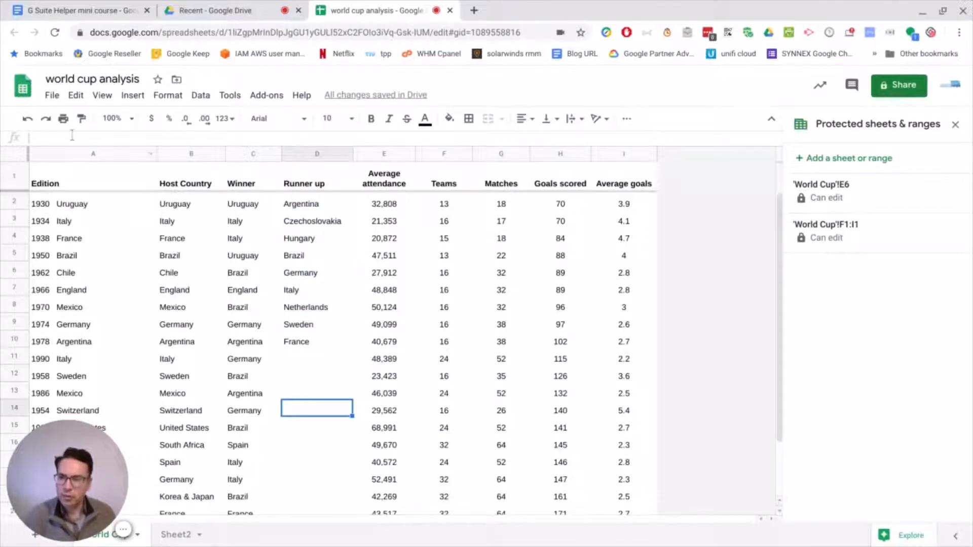
click(30, 123)
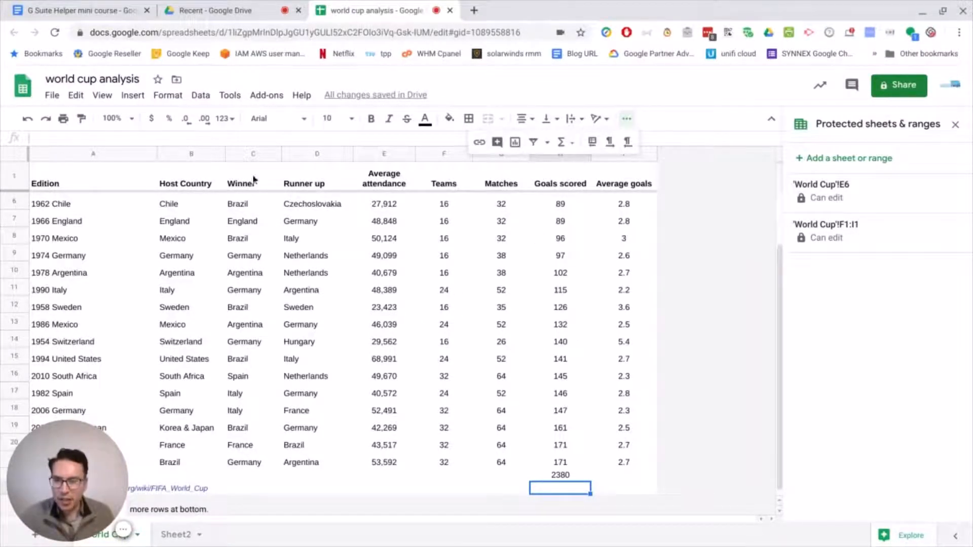
Use Explore to ask "who has the most winner" about the World Cup data
click(900, 539)
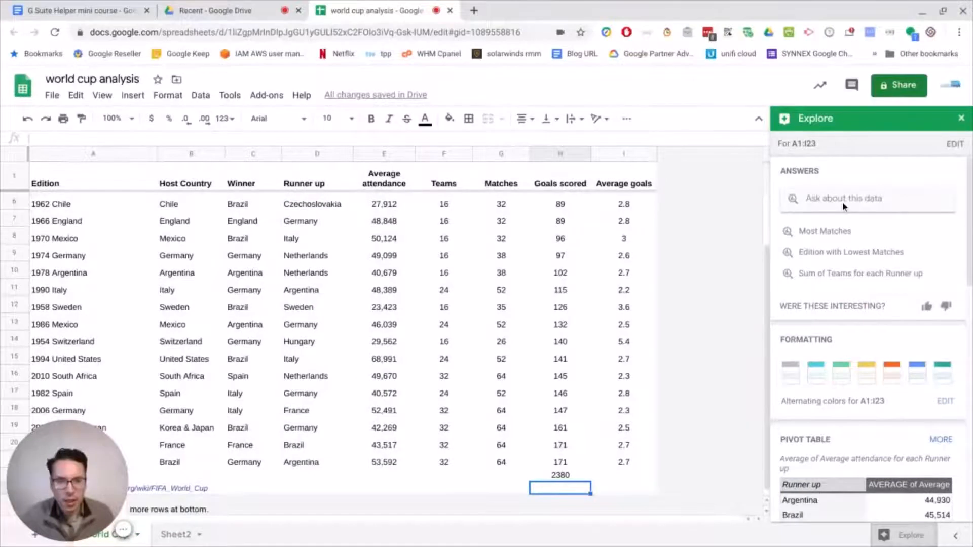
click(843, 200)
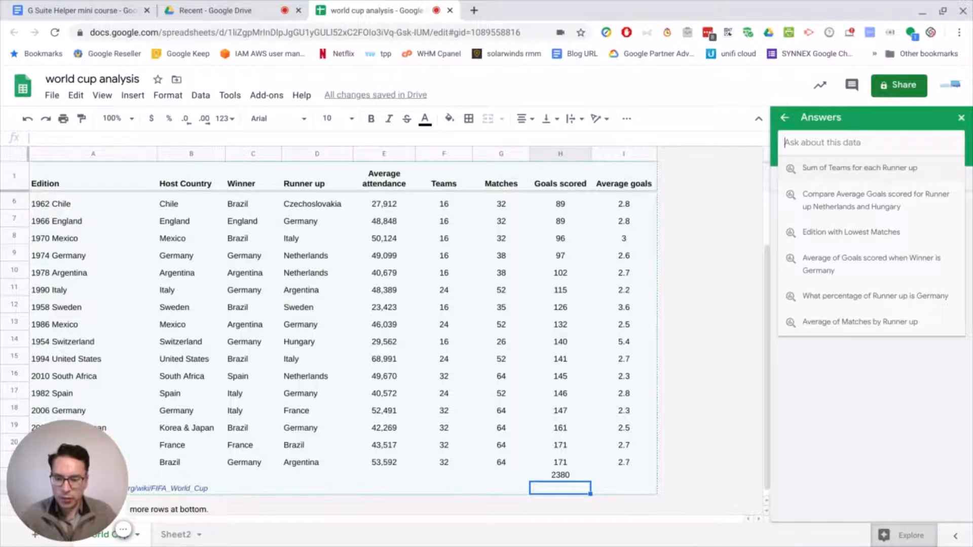
text(who has the most w)
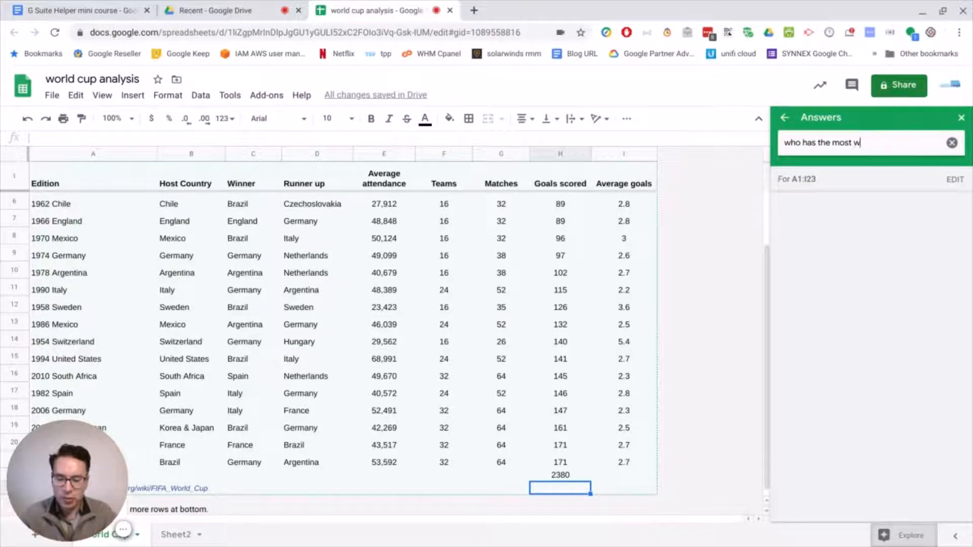
text(inner)
key(Return)
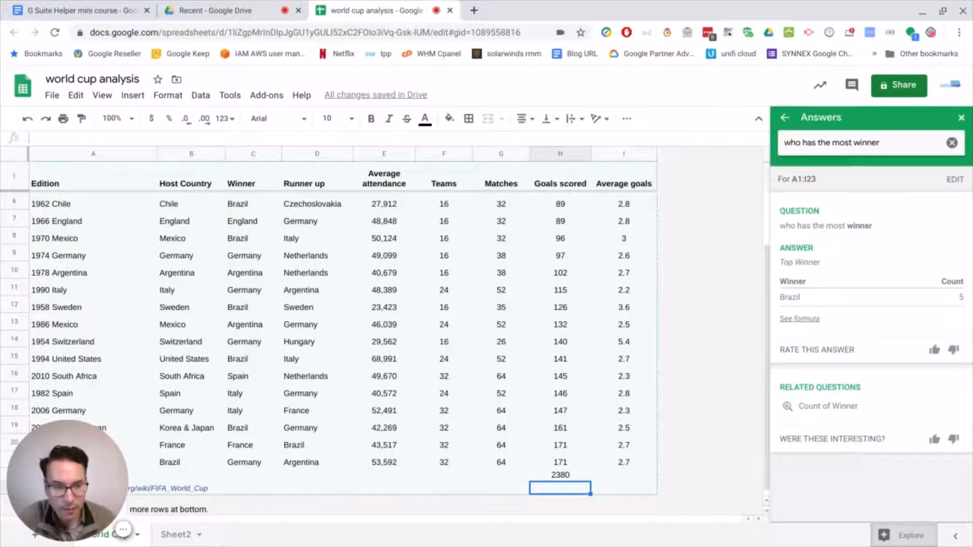
mouse_move(806, 303)
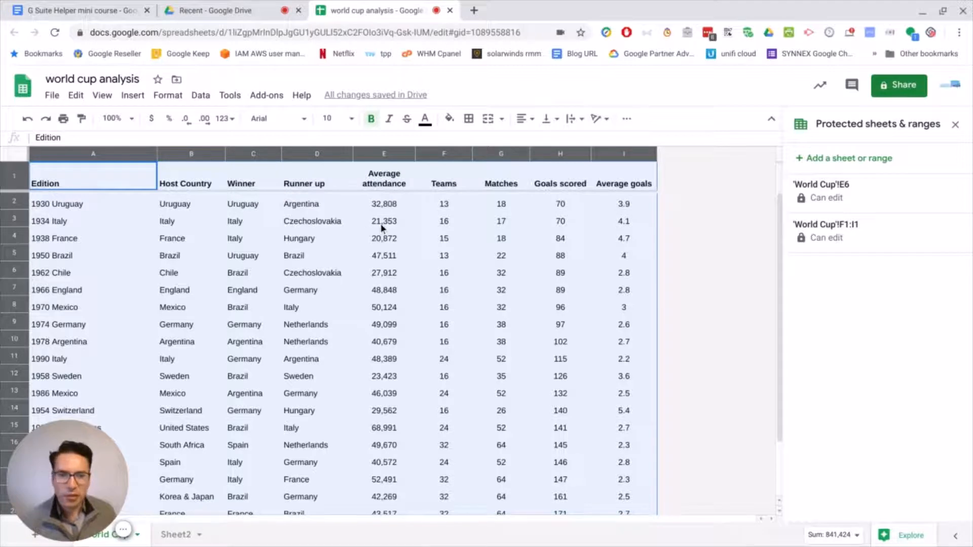
Add up the Goals scored column with SUM over H2:H21 in the cell directly below it
click(385, 286)
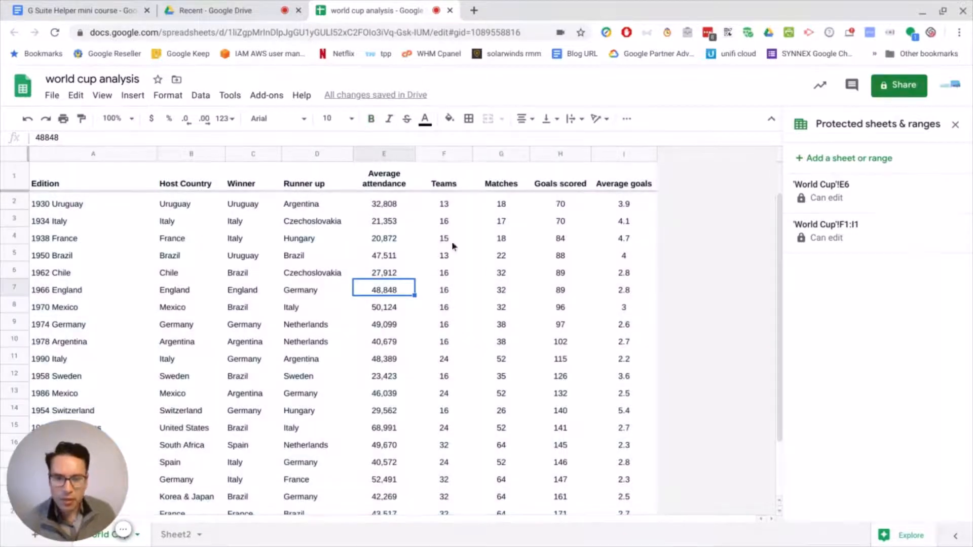
scroll(451, 241, down, 2)
scroll(494, 279, up, 2)
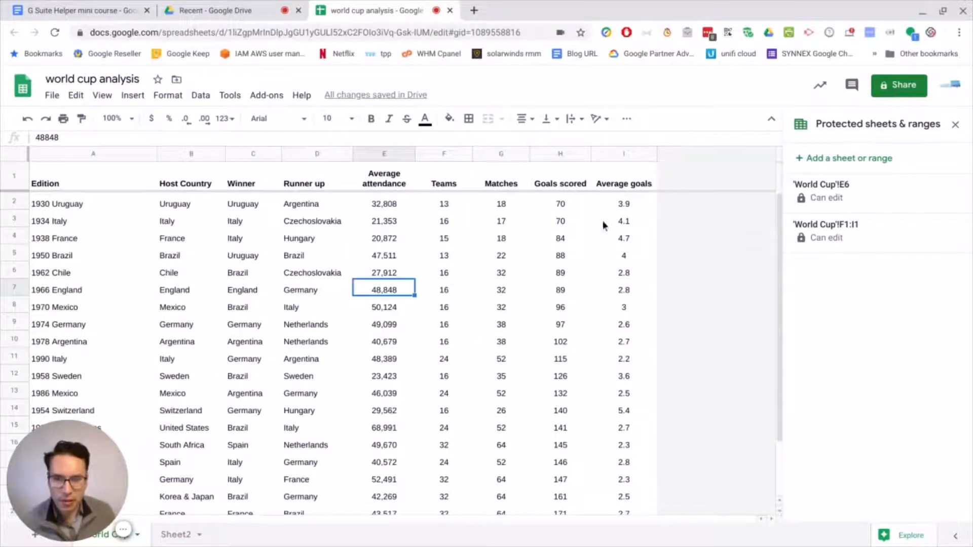
drag(616, 201, 622, 361)
scroll(554, 310, up, 2)
drag(556, 212, 556, 463)
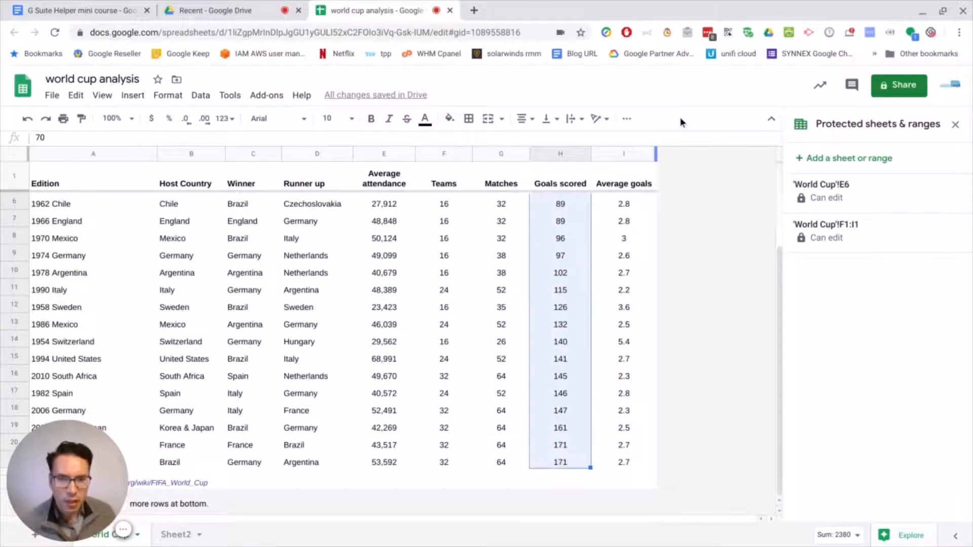
click(626, 120)
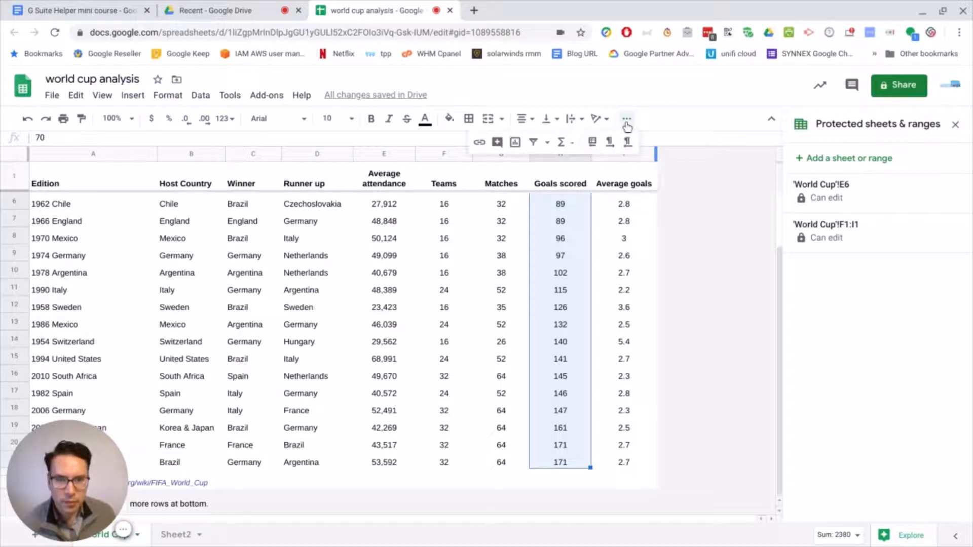
click(572, 145)
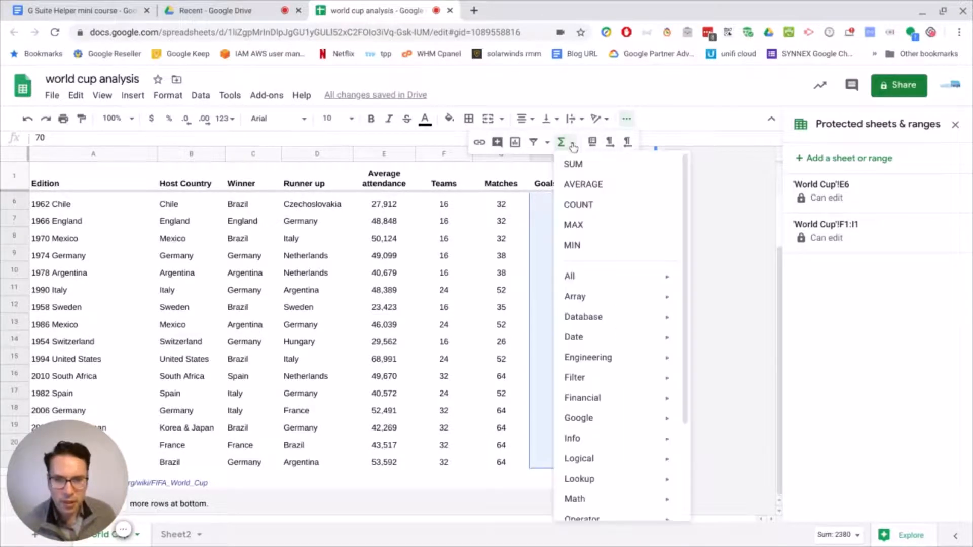
click(587, 165)
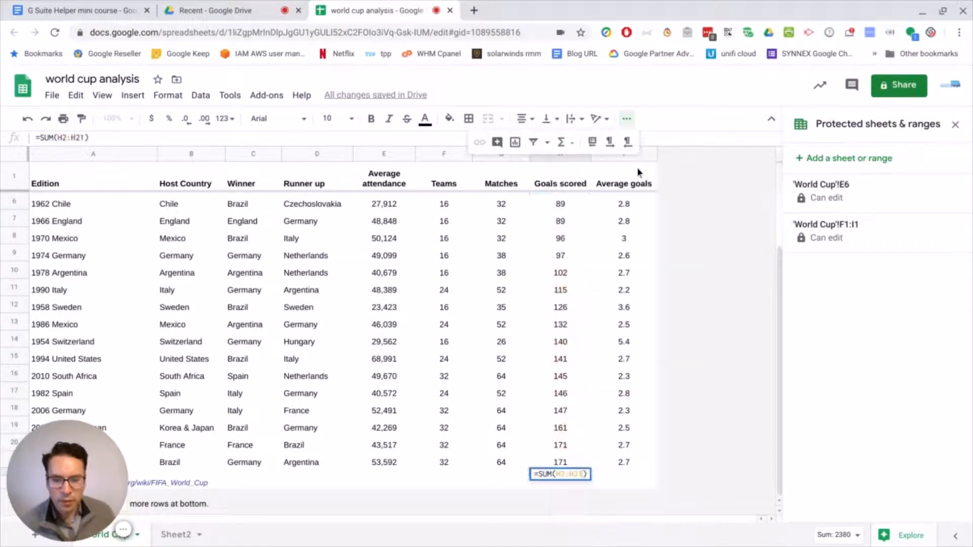
key(Return)
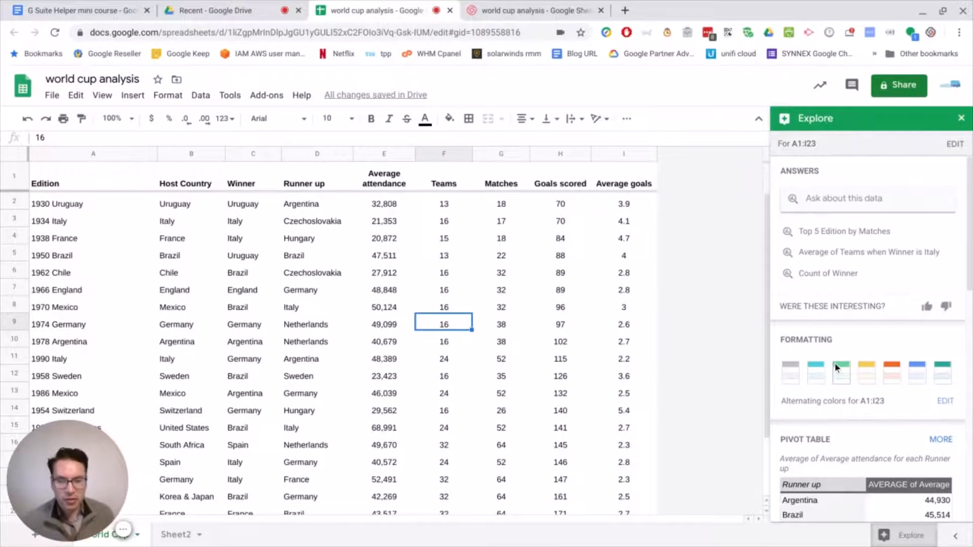
Apply the yellow alternating colors from Explore to A1:I23 and look through its pivot table and analysis suggestions
click(866, 372)
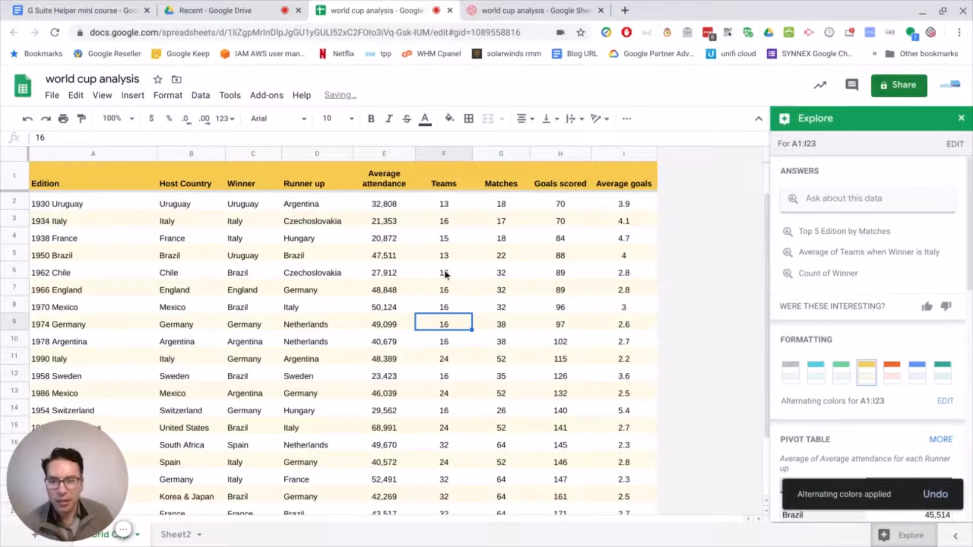
scroll(547, 315, down, 2)
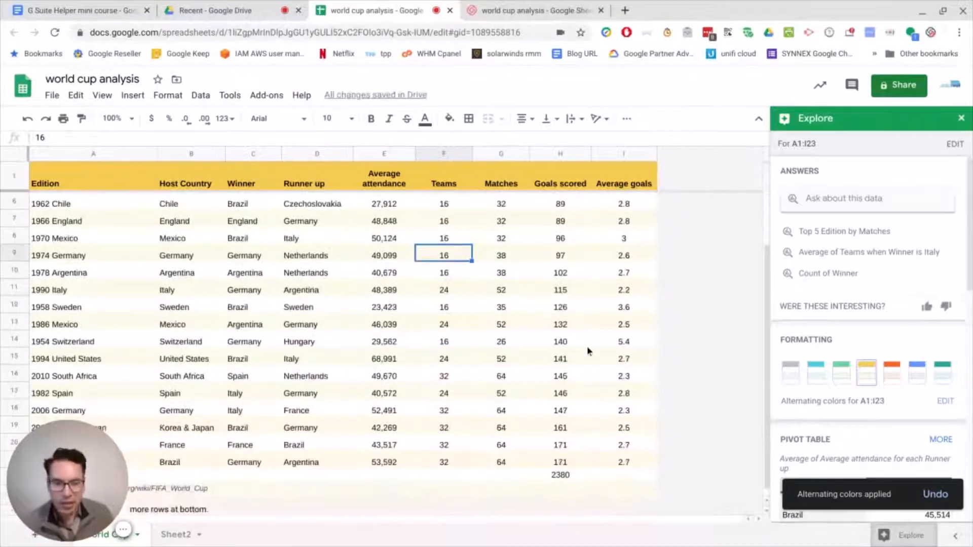
scroll(857, 380, down, 1)
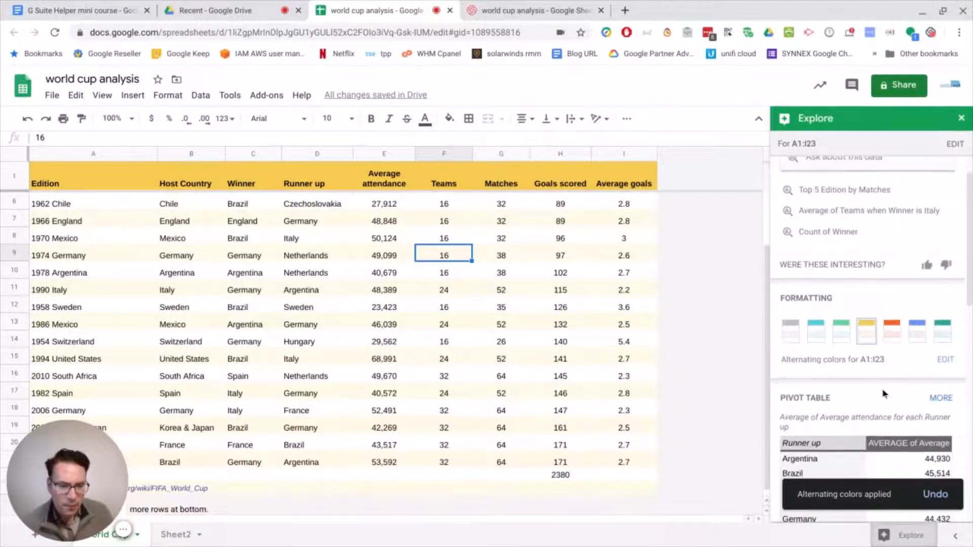
scroll(868, 407, down, 1)
scroll(838, 387, down, 4)
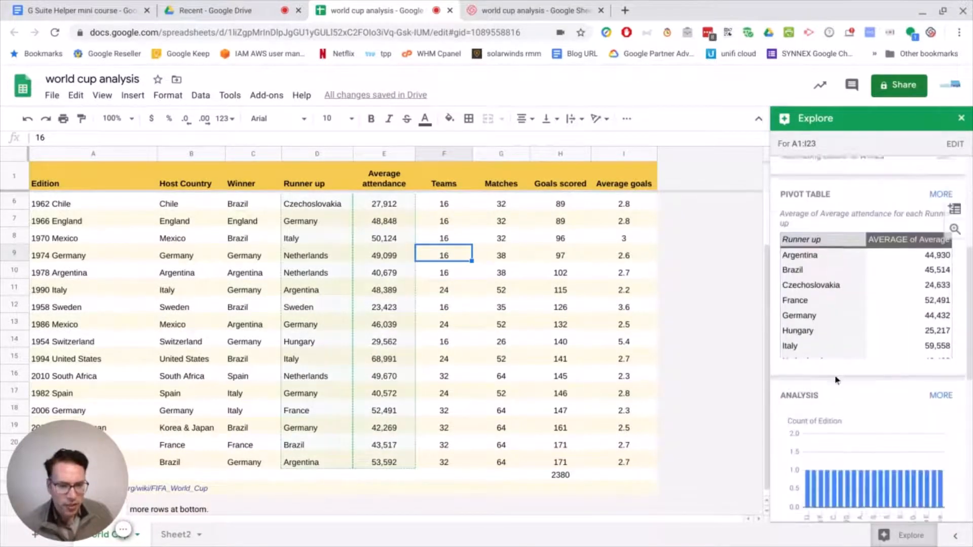
scroll(836, 378, down, 1)
scroll(838, 380, down, 4)
scroll(844, 375, up, 10)
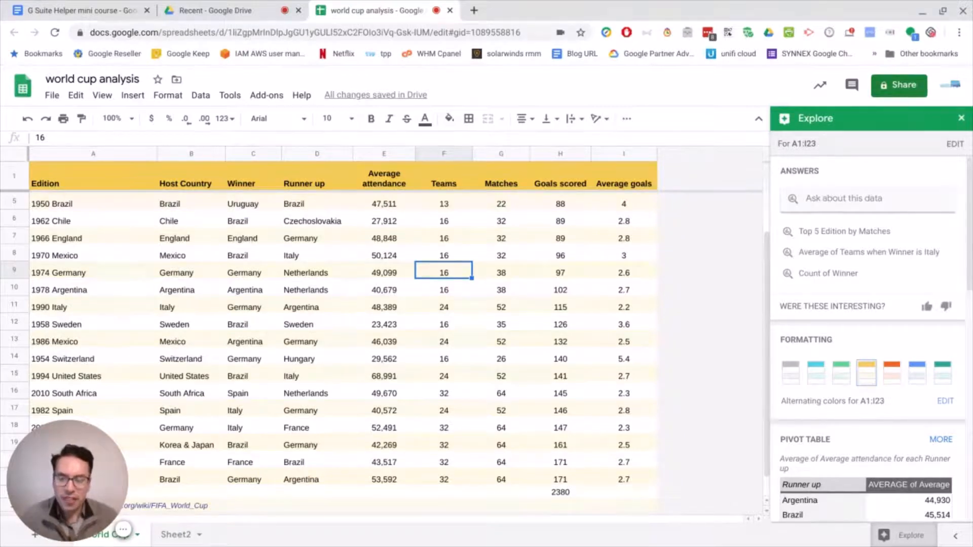
Add the comment "need 2018 results" to the empty Edition cell A22 below 2014 Brazil
scroll(179, 442, down, 2)
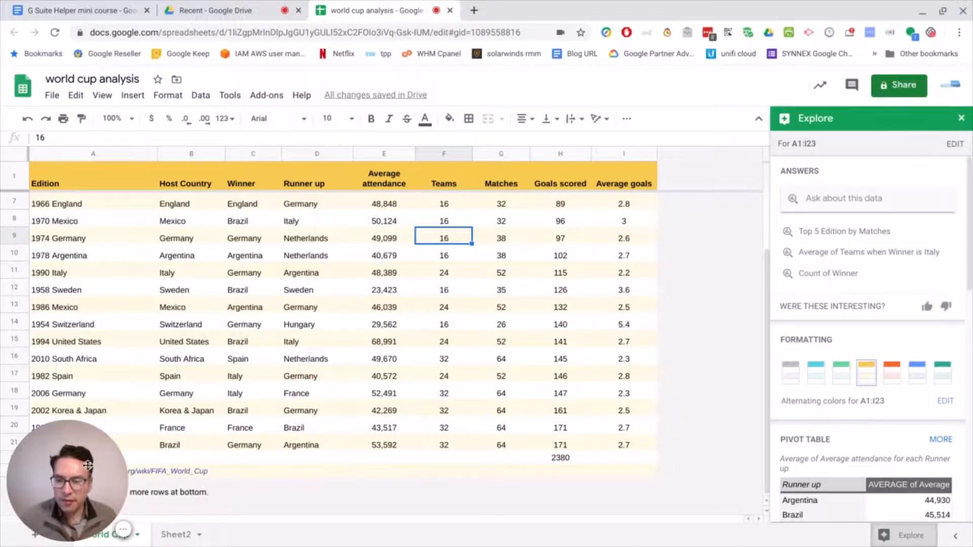
click(22, 436)
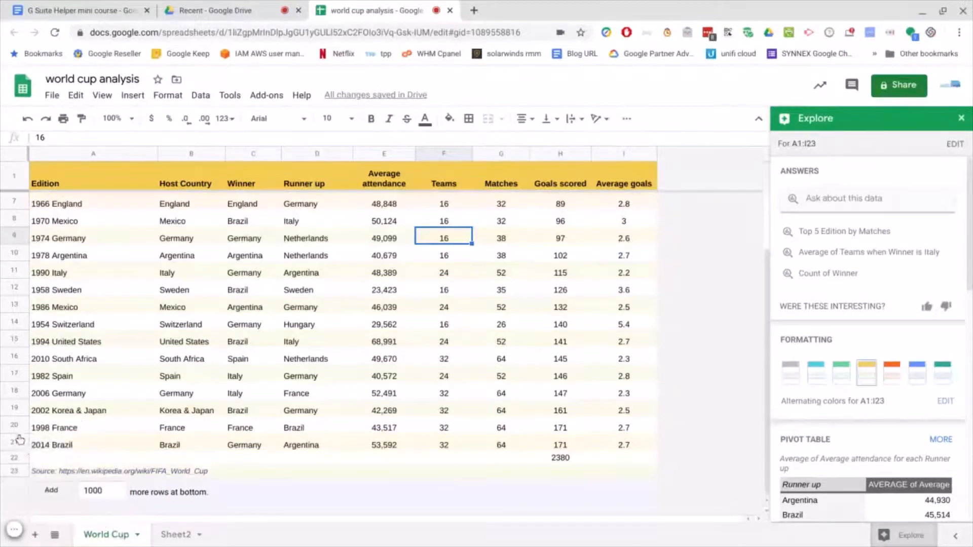
click(52, 458)
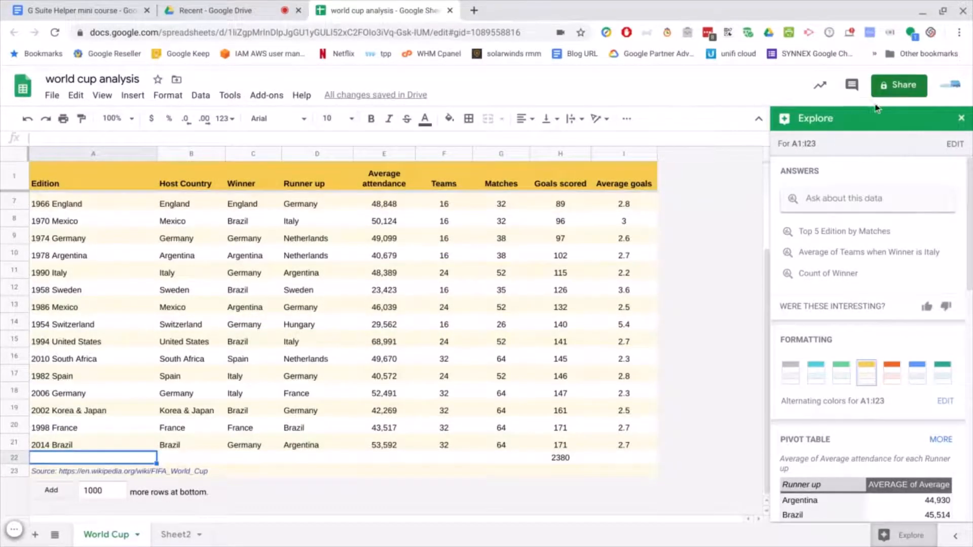
click(853, 88)
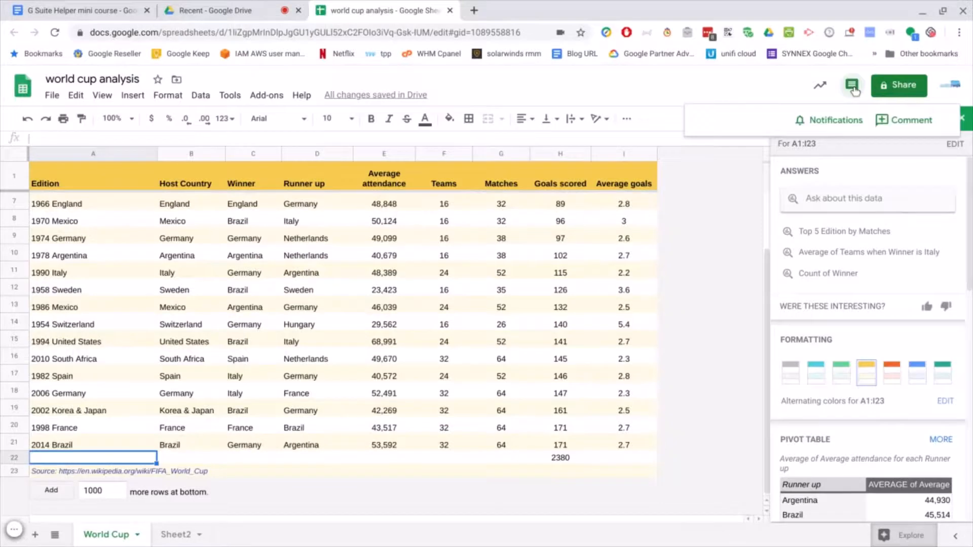
click(898, 128)
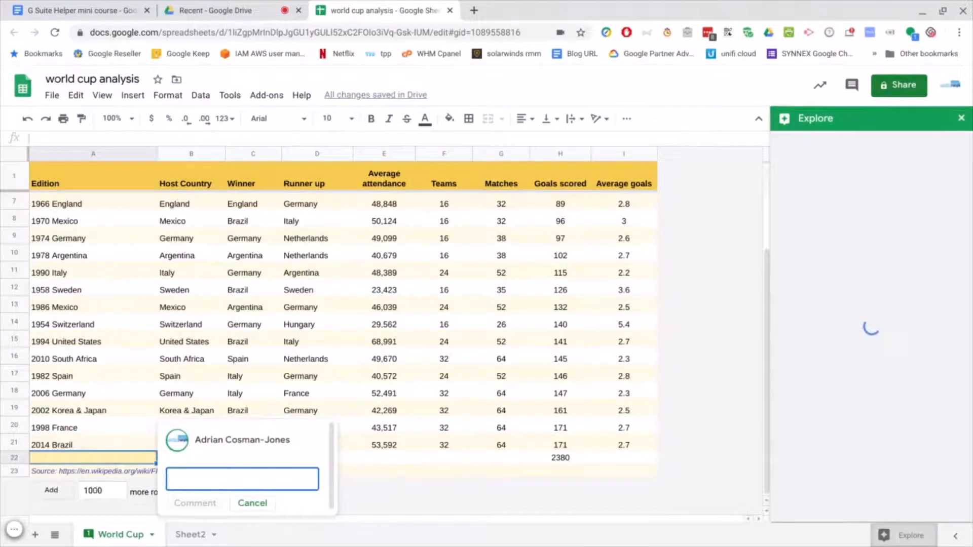
text(need 2018)
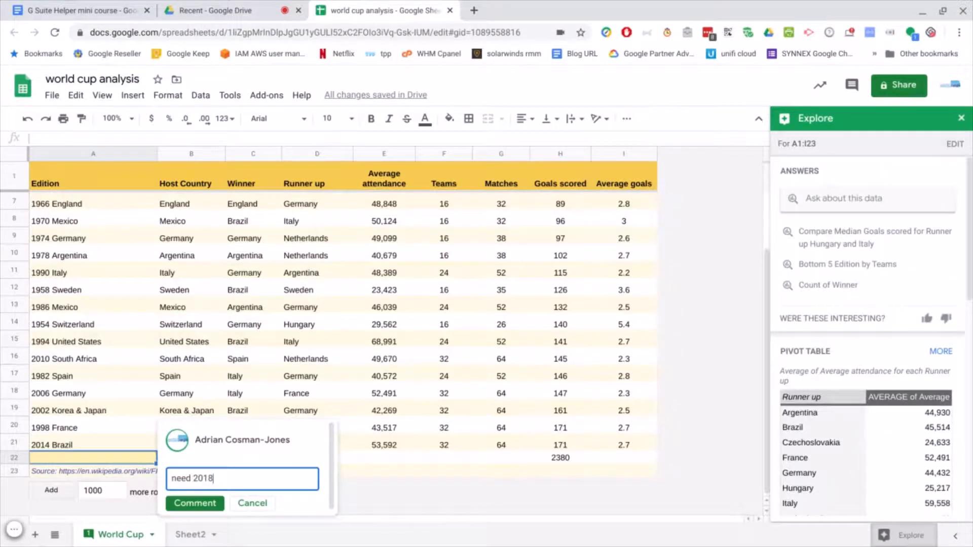
text( results)
key(Return)
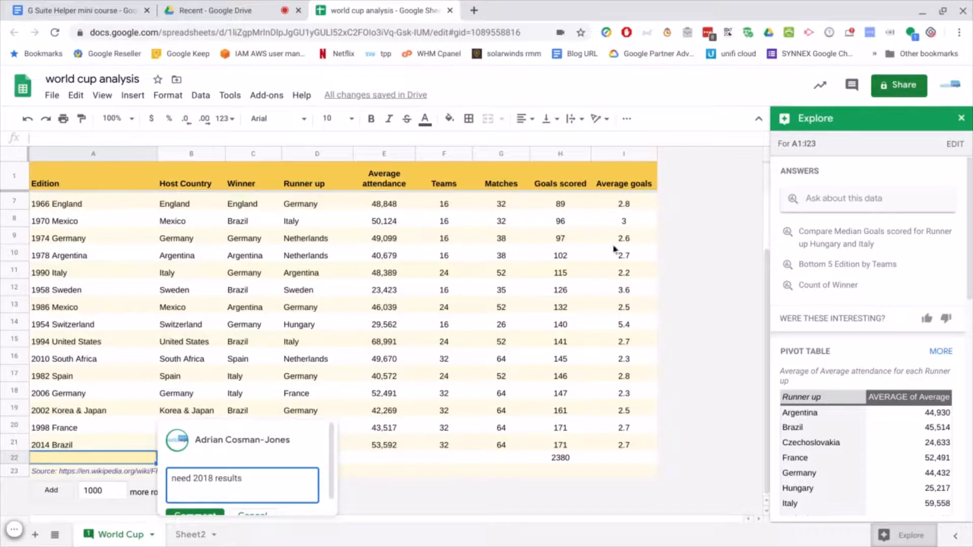
click(210, 515)
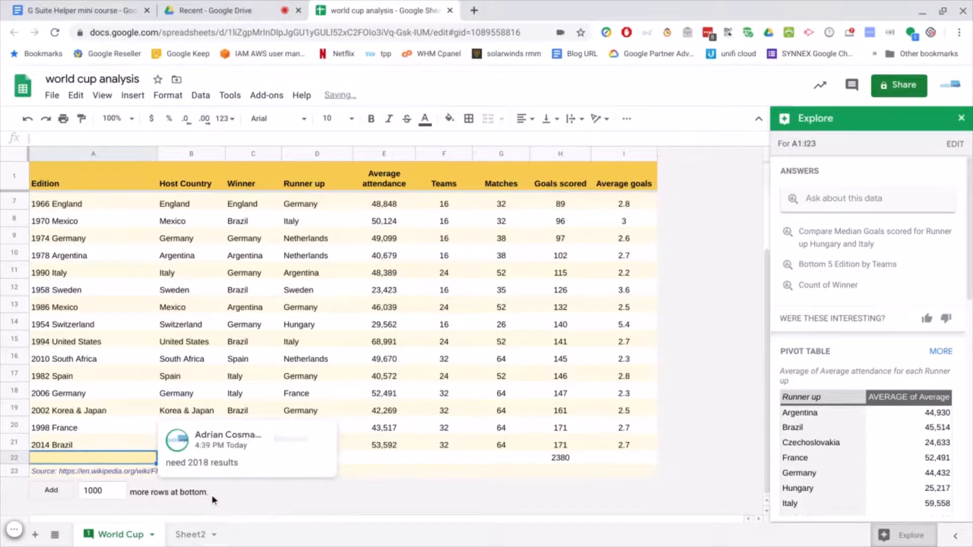
click(401, 430)
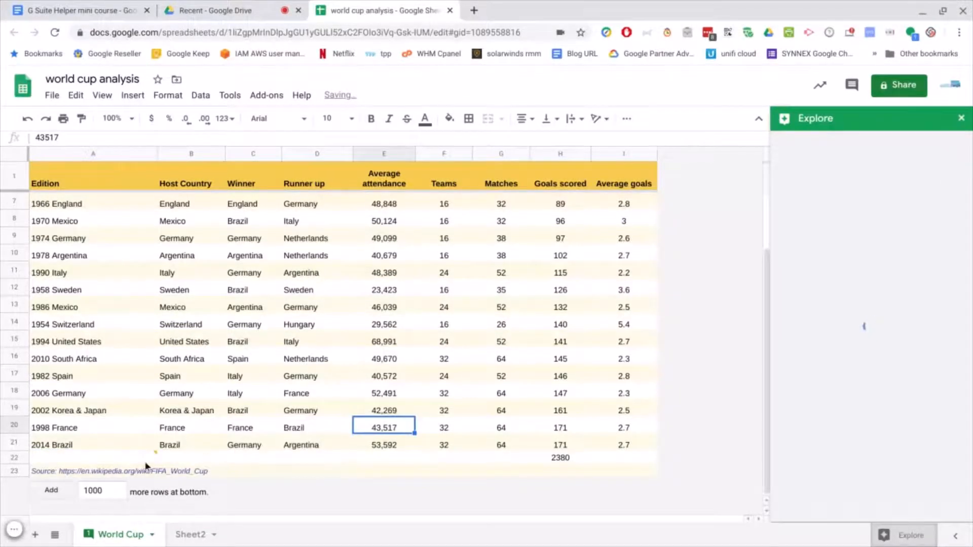
Reply to the A22 comment, mentioning the suggested colleague's e-mail with a plus sign, followed by "please fill in"
mouse_move(156, 455)
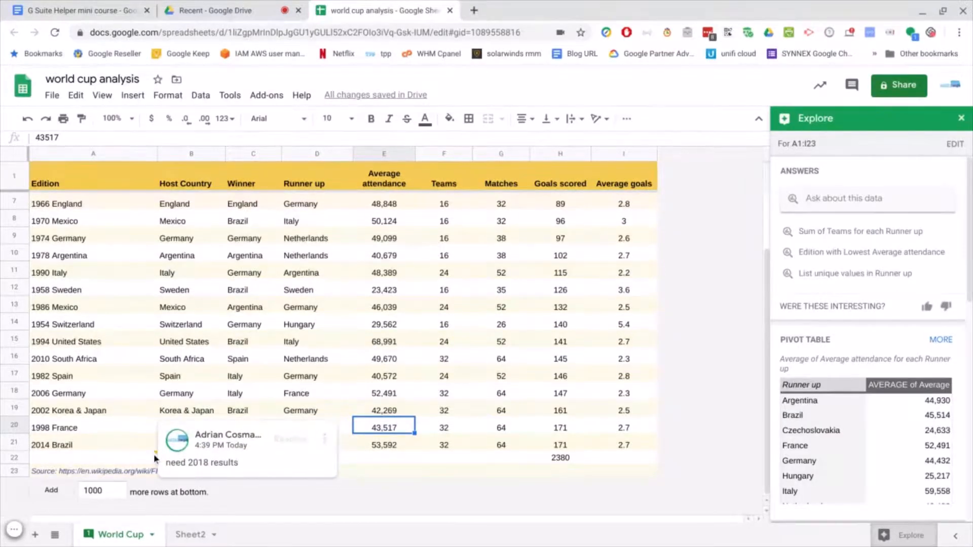
click(79, 462)
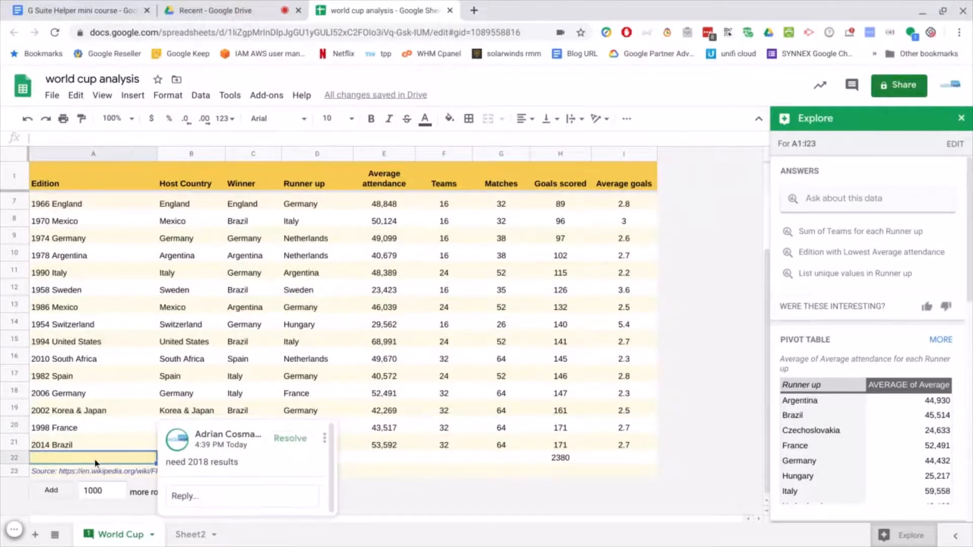
click(218, 489)
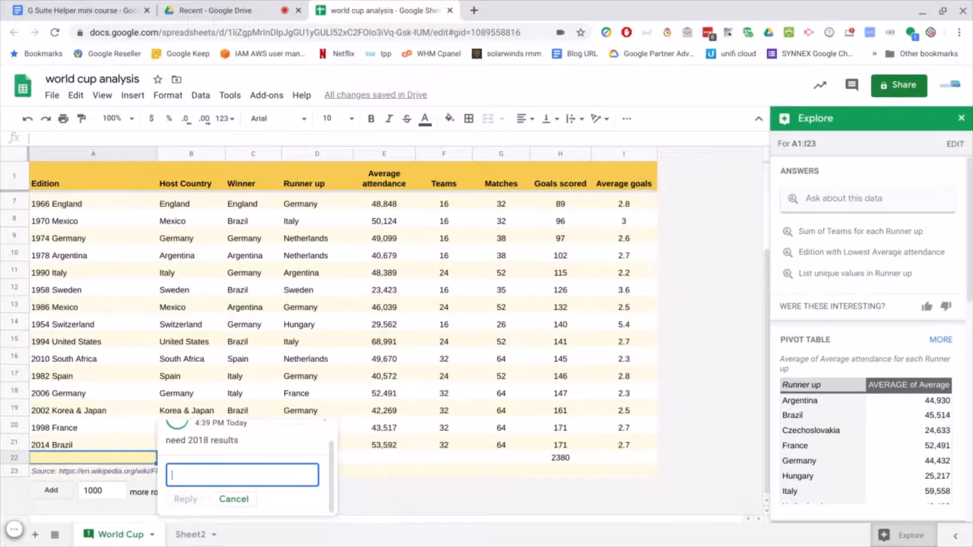
text(+adrain)
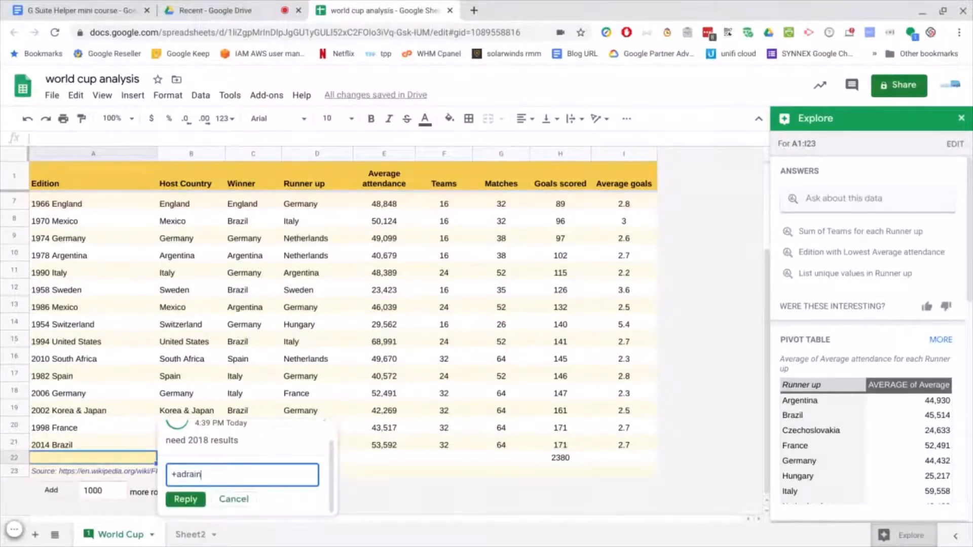
key(BackSpace)
key(BackSpace)
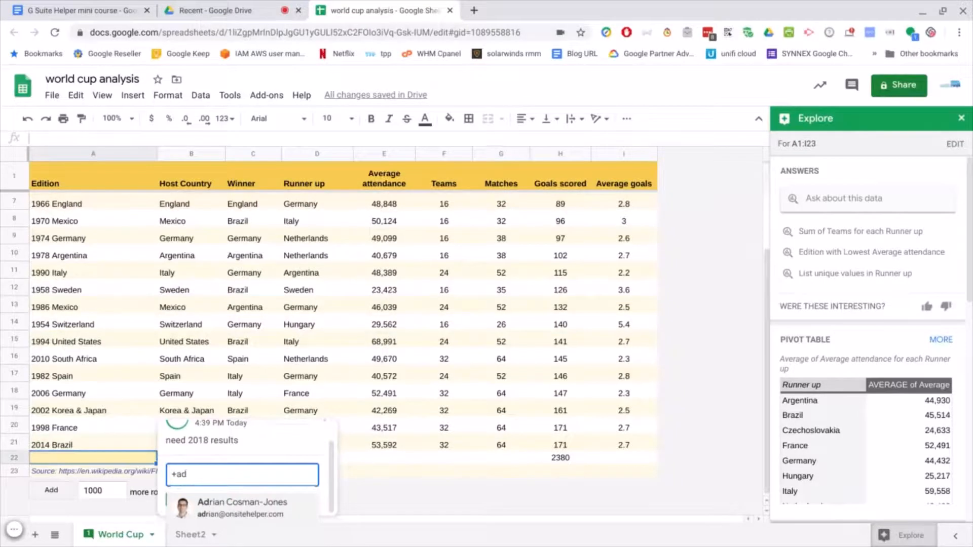
click(215, 509)
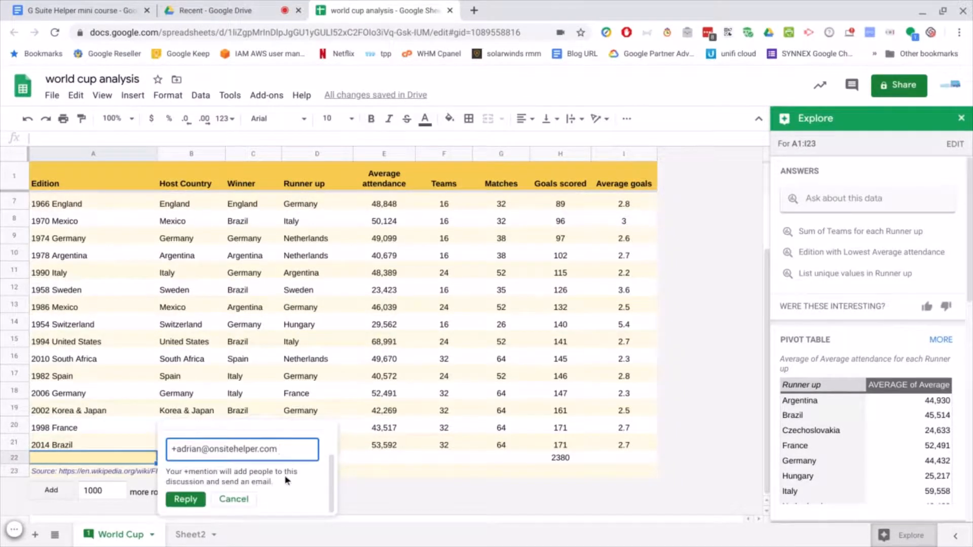
text(please fil)
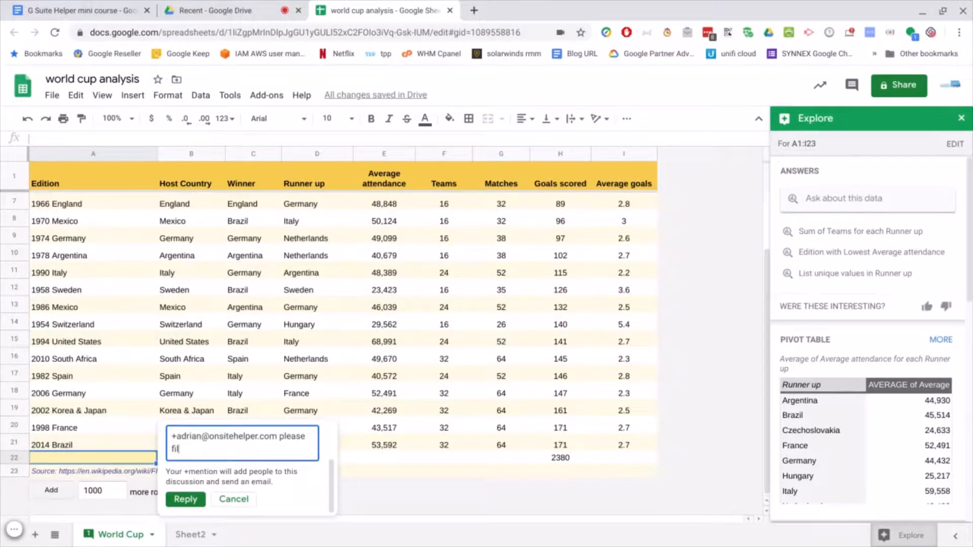
text(l in)
click(191, 500)
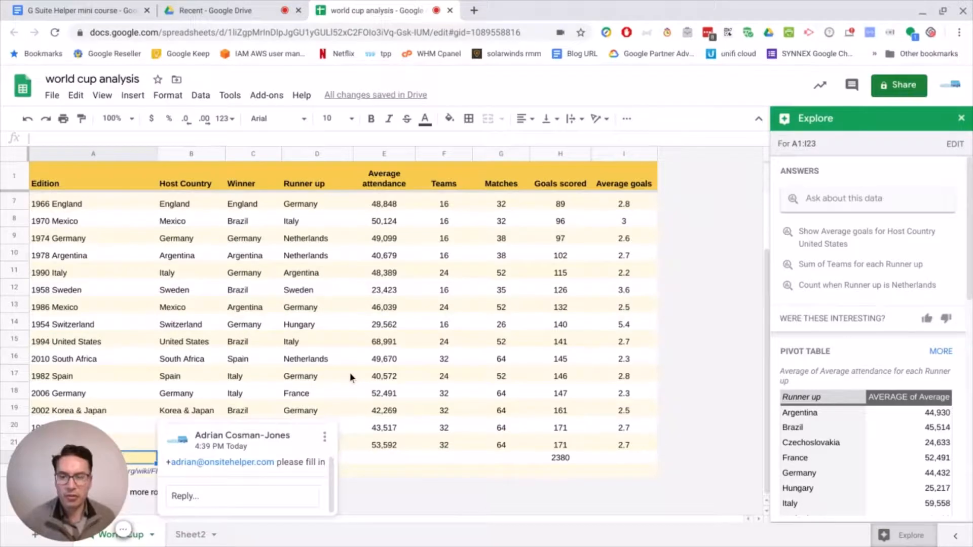
click(365, 454)
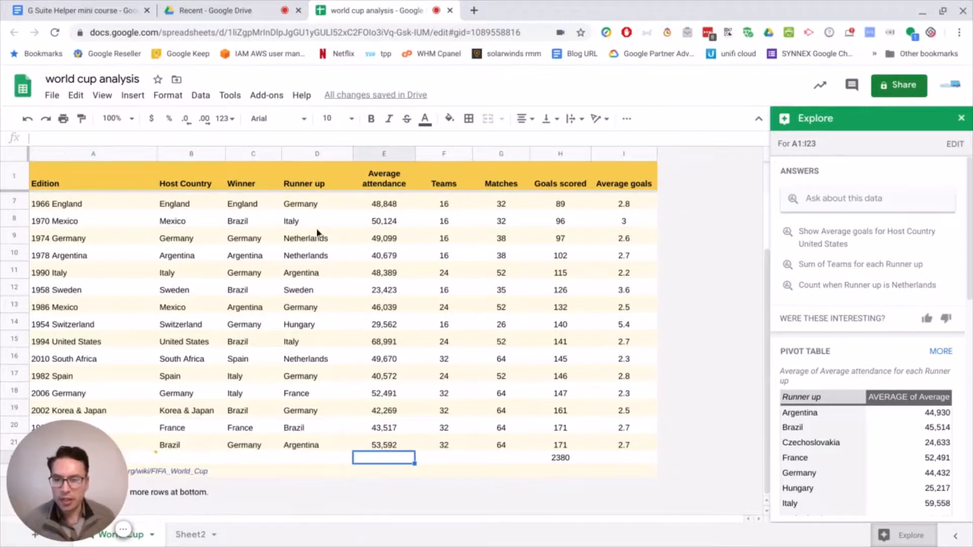
Set a notification rule that sends an email right away when any changes are made
click(236, 97)
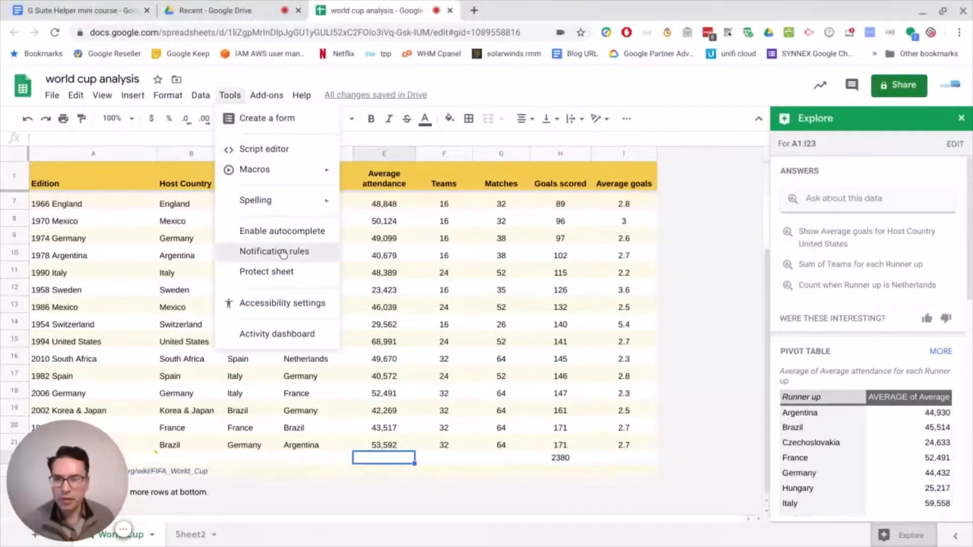
click(283, 251)
click(353, 258)
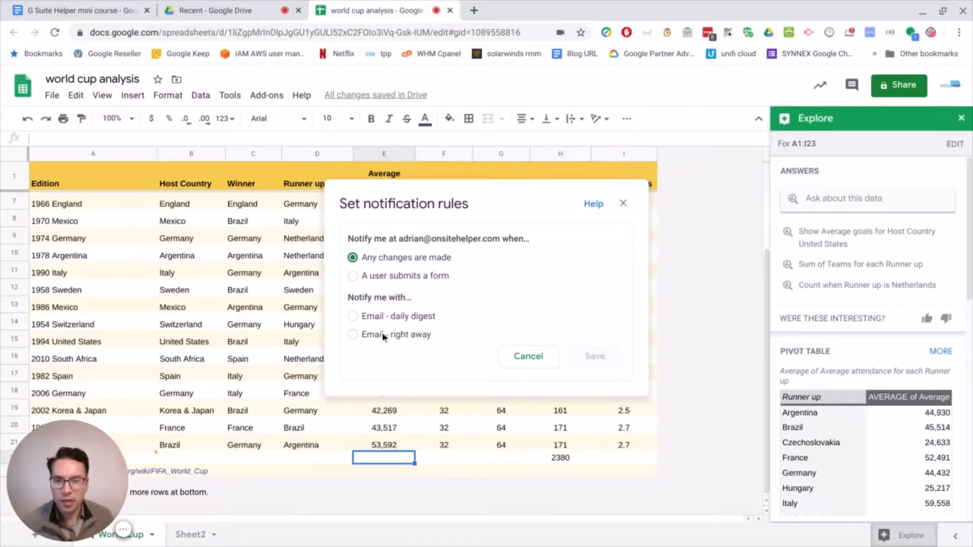
click(350, 335)
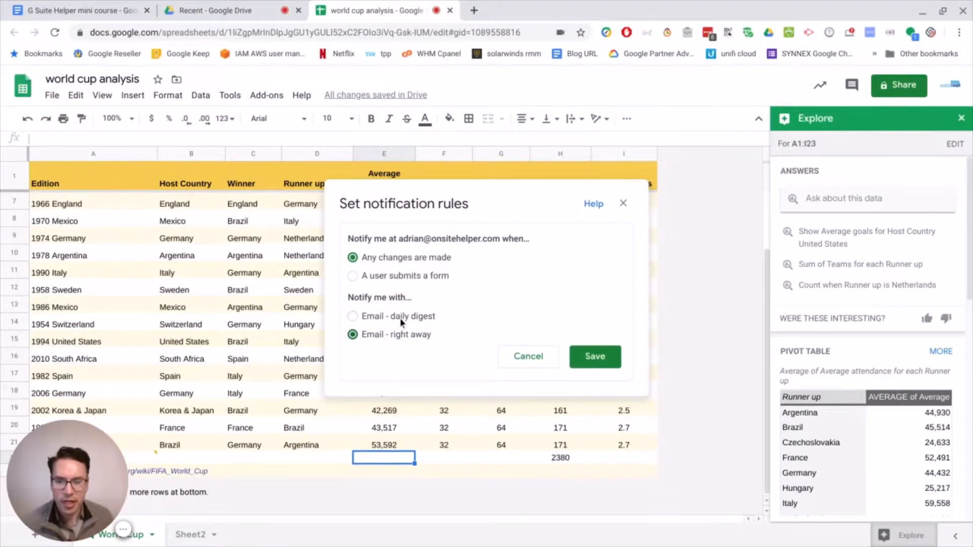
click(601, 363)
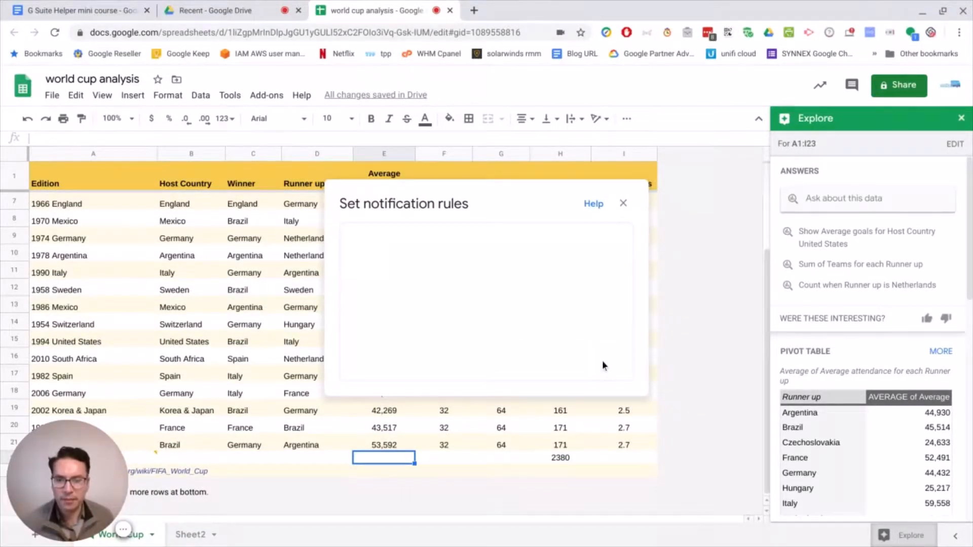
click(605, 409)
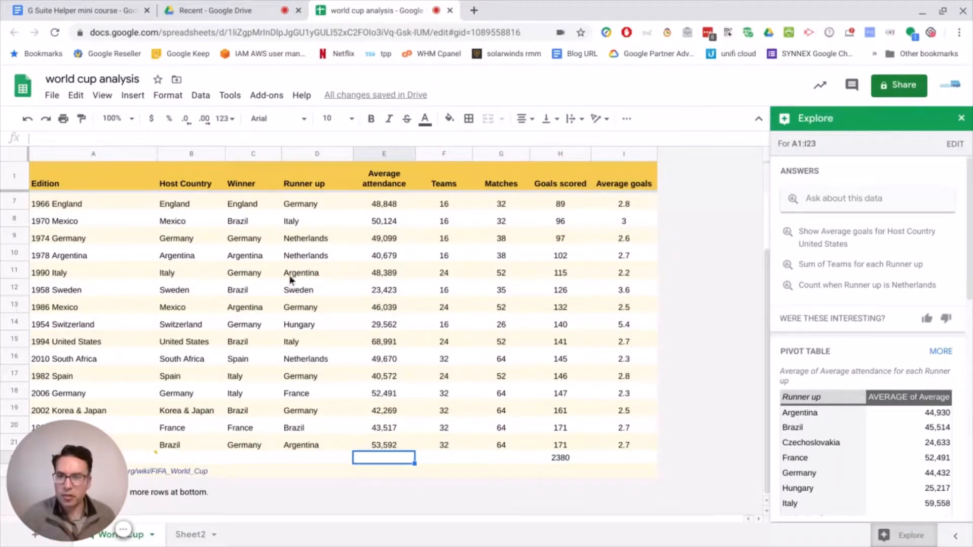
Open add-on management, search the G Suite Marketplace for "project" and view the GANTTophant add-on's details
click(267, 95)
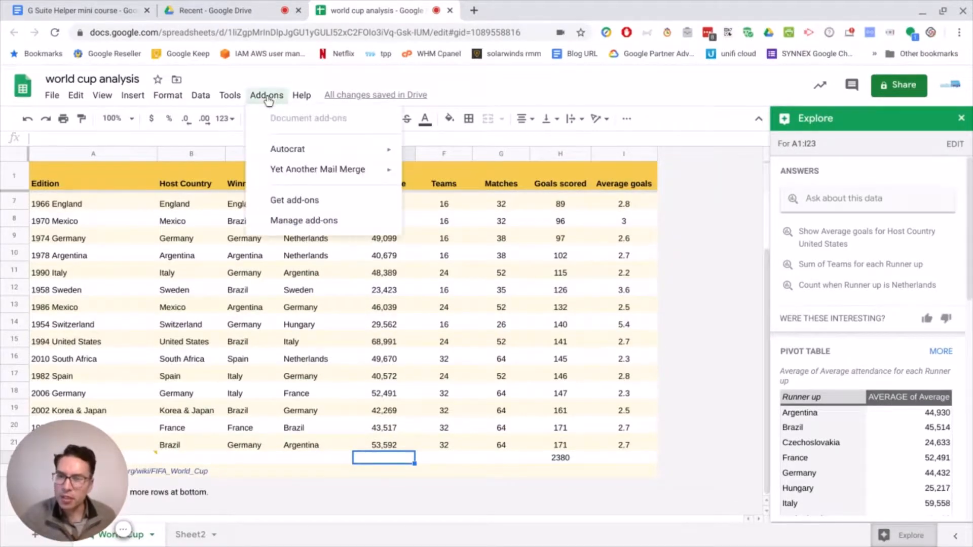
click(286, 223)
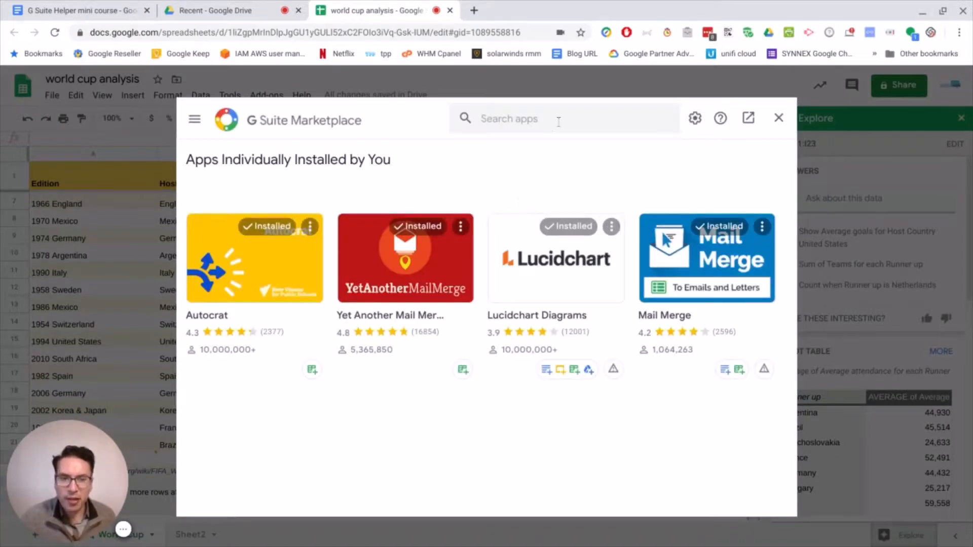
click(558, 123)
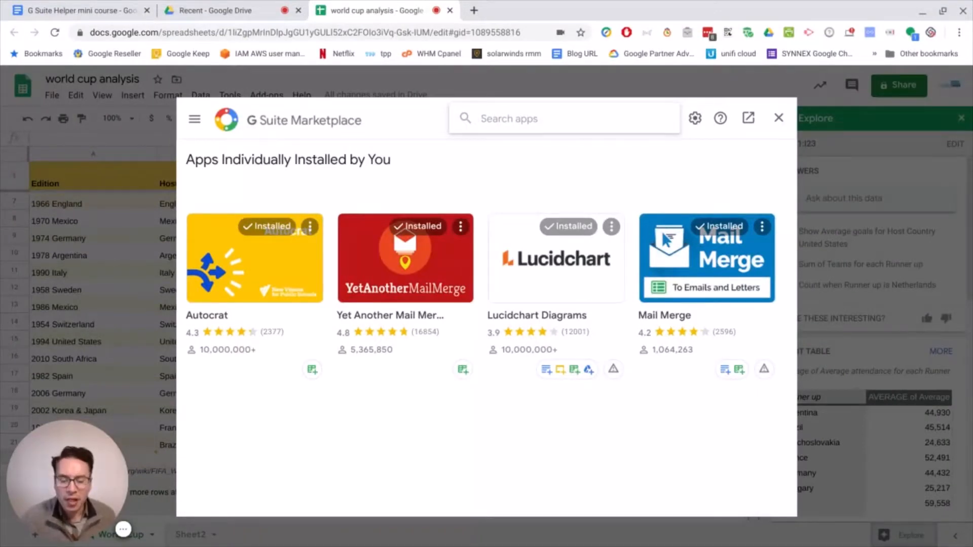
text(project)
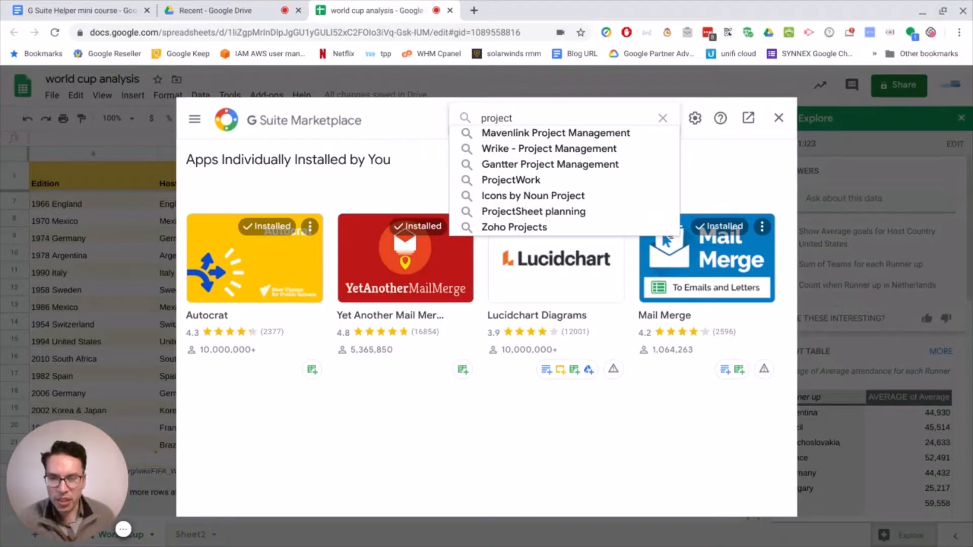
key(Return)
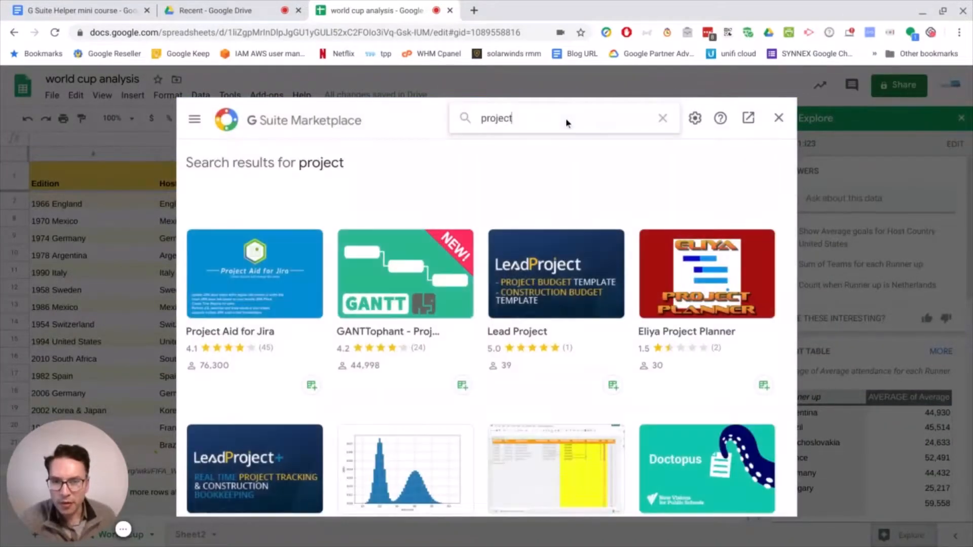
click(408, 281)
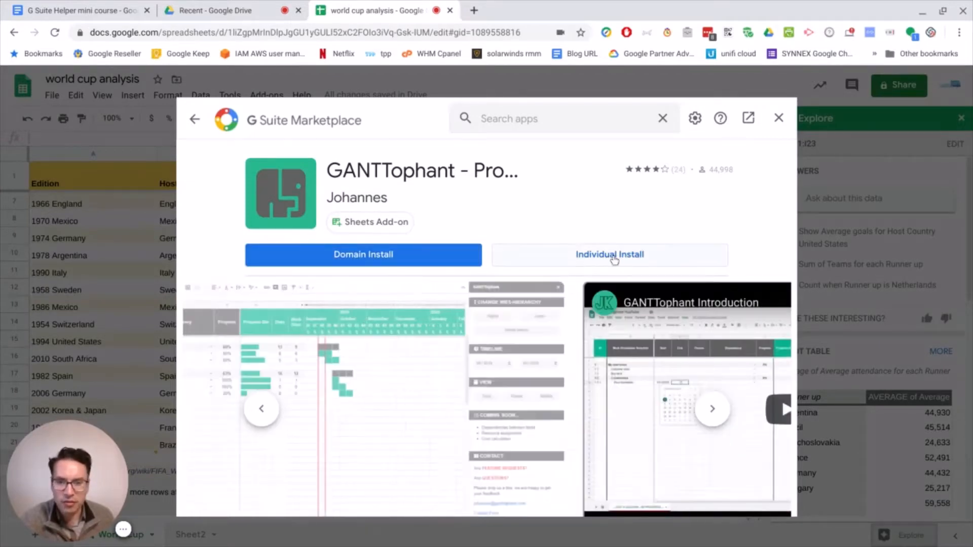
scroll(579, 349, down, 2)
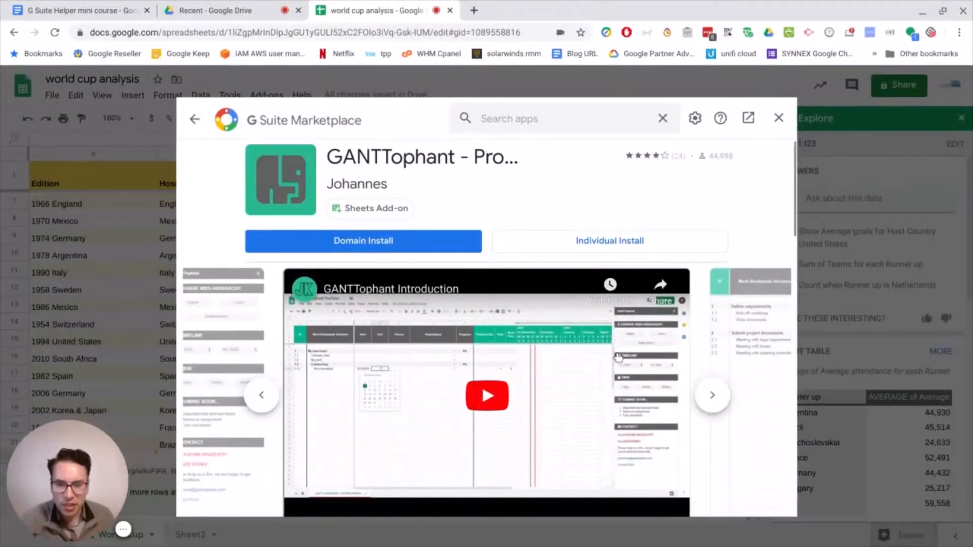
Examine the GANTTophant add-on's overview and user reviews in the G Suite Marketplace
scroll(579, 349, down, 5)
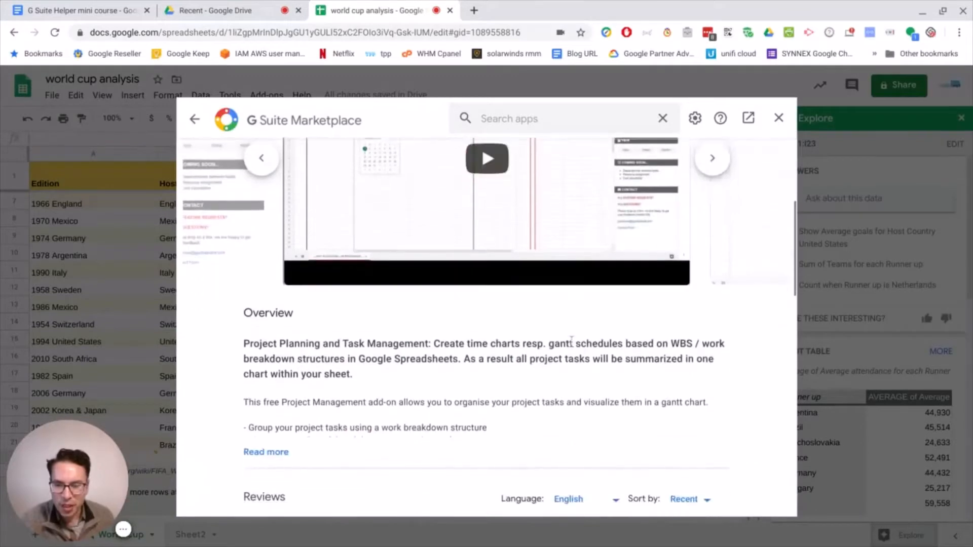
scroll(395, 302, down, 3)
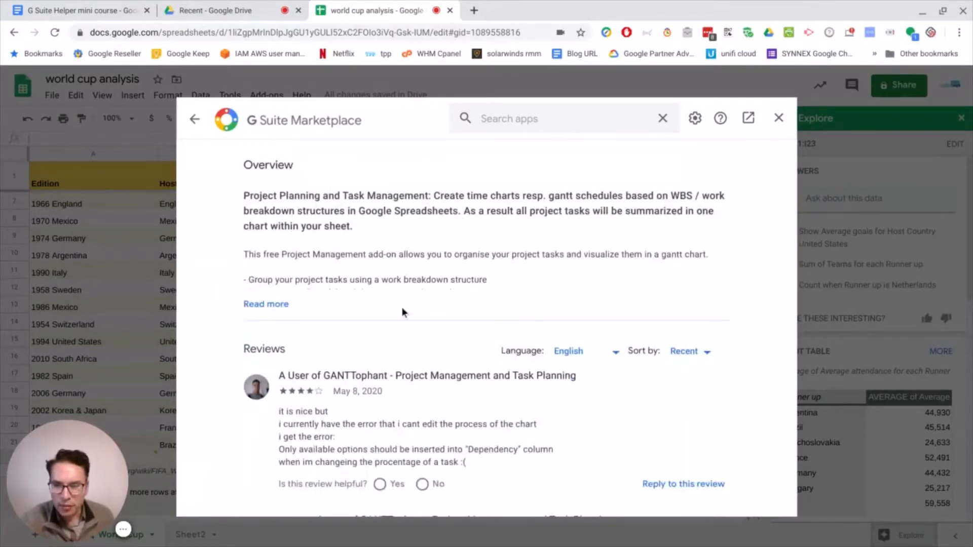
scroll(407, 314, down, 3)
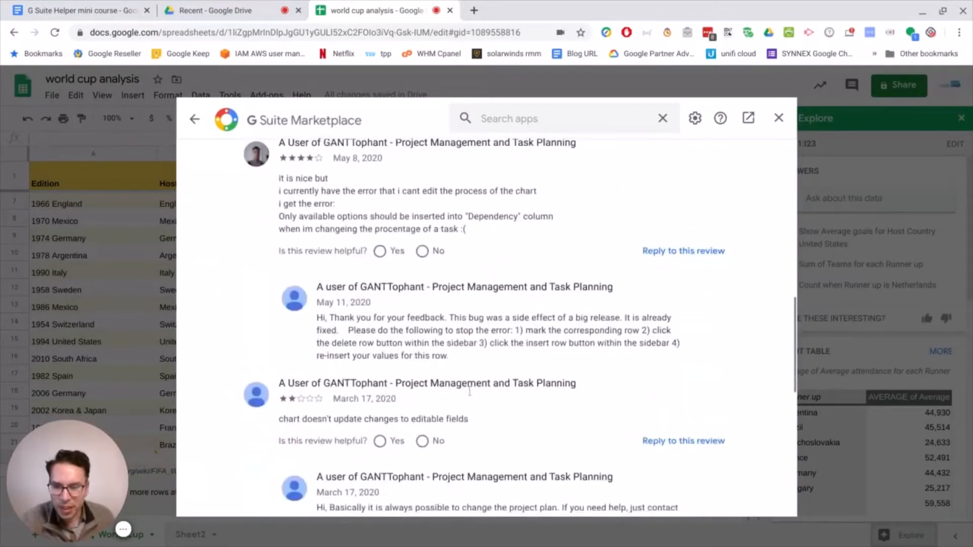
scroll(492, 383, up, 1)
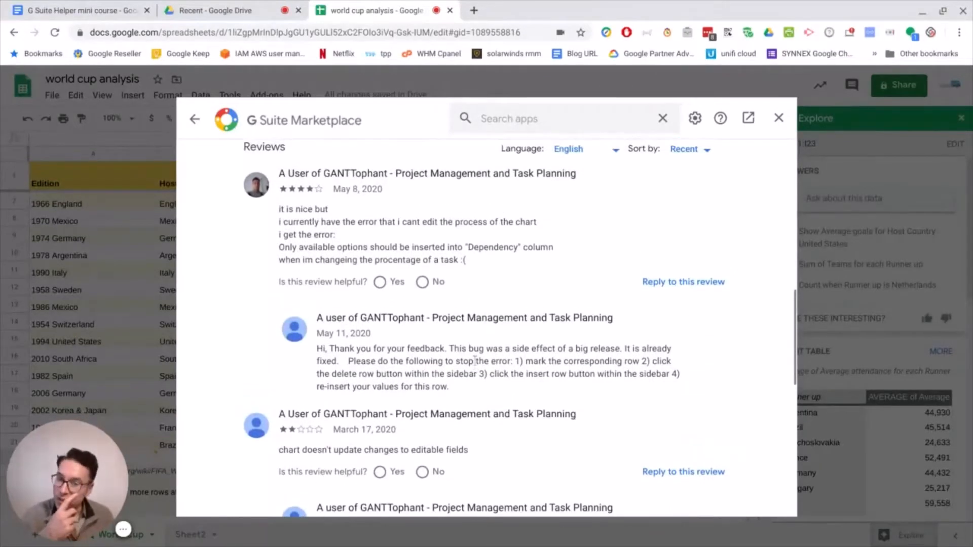
scroll(489, 305, up, 1)
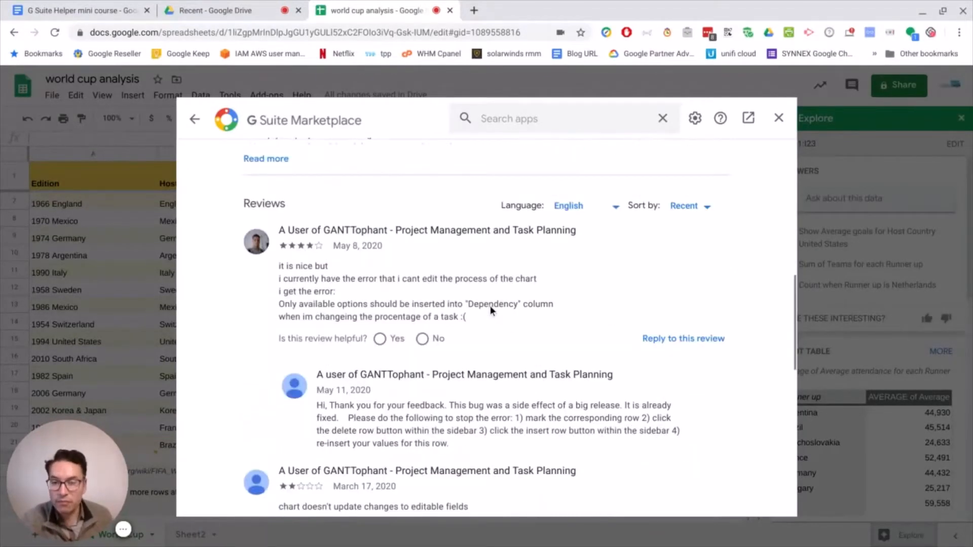
scroll(488, 309, up, 2)
scroll(489, 313, up, 1)
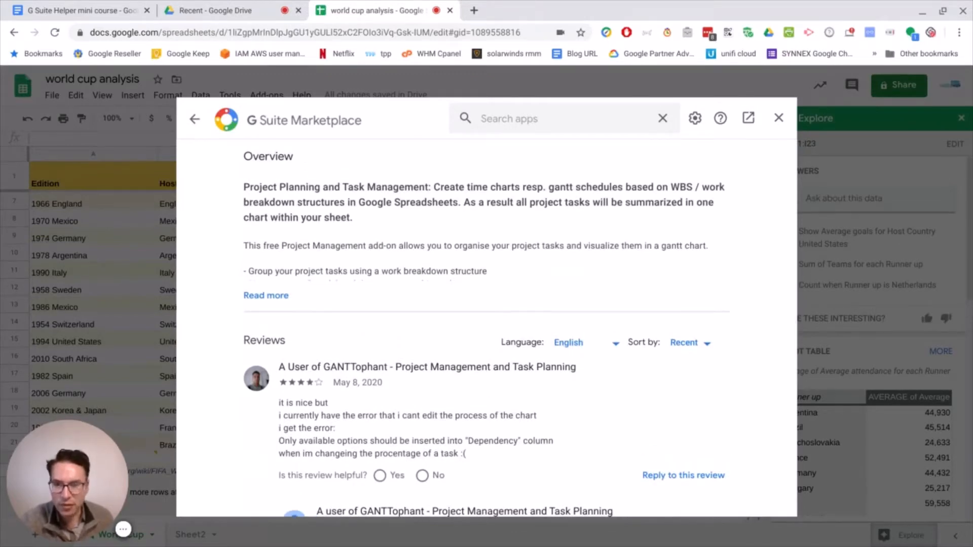
scroll(489, 314, up, 4)
scroll(551, 260, up, 1)
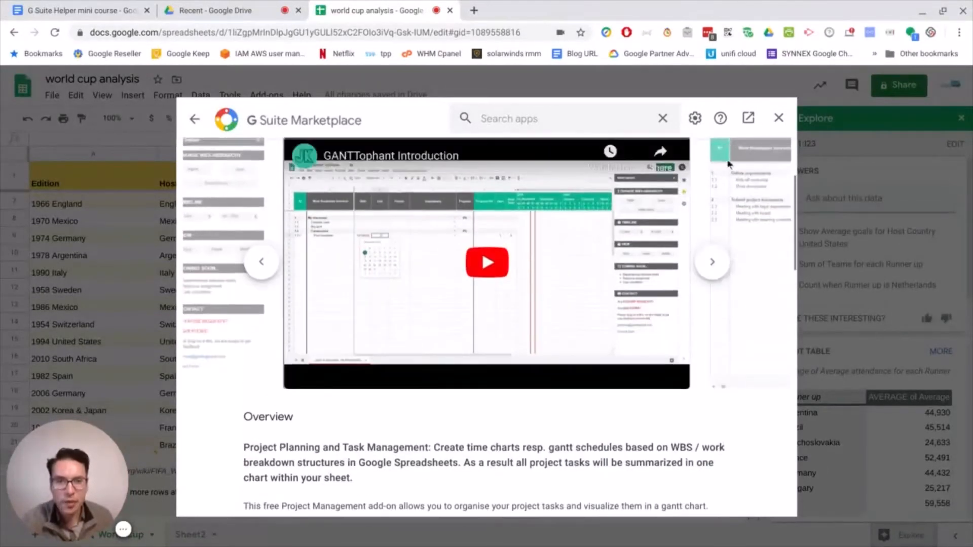
Close the G Suite Marketplace and switch to the G Suite Helper mini course document in Google Docs
click(779, 118)
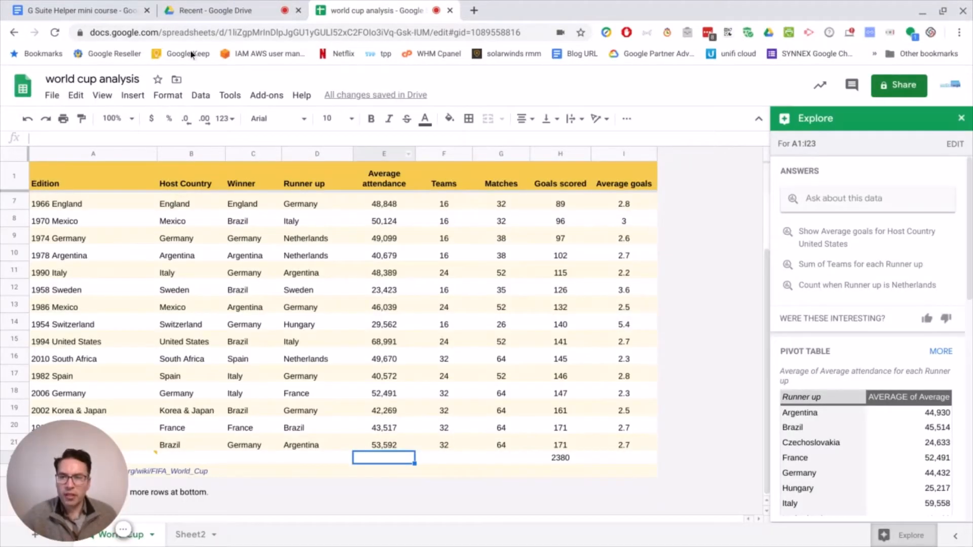
click(93, 13)
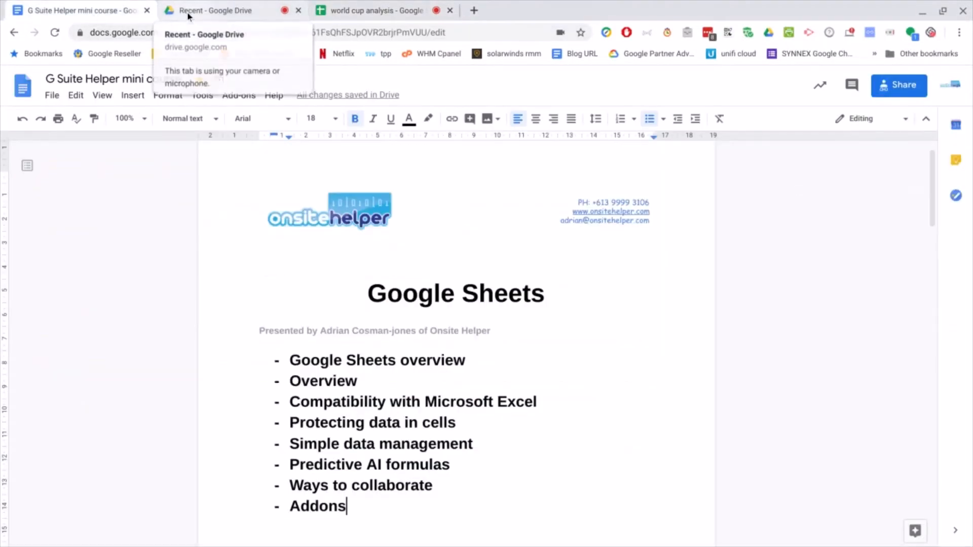